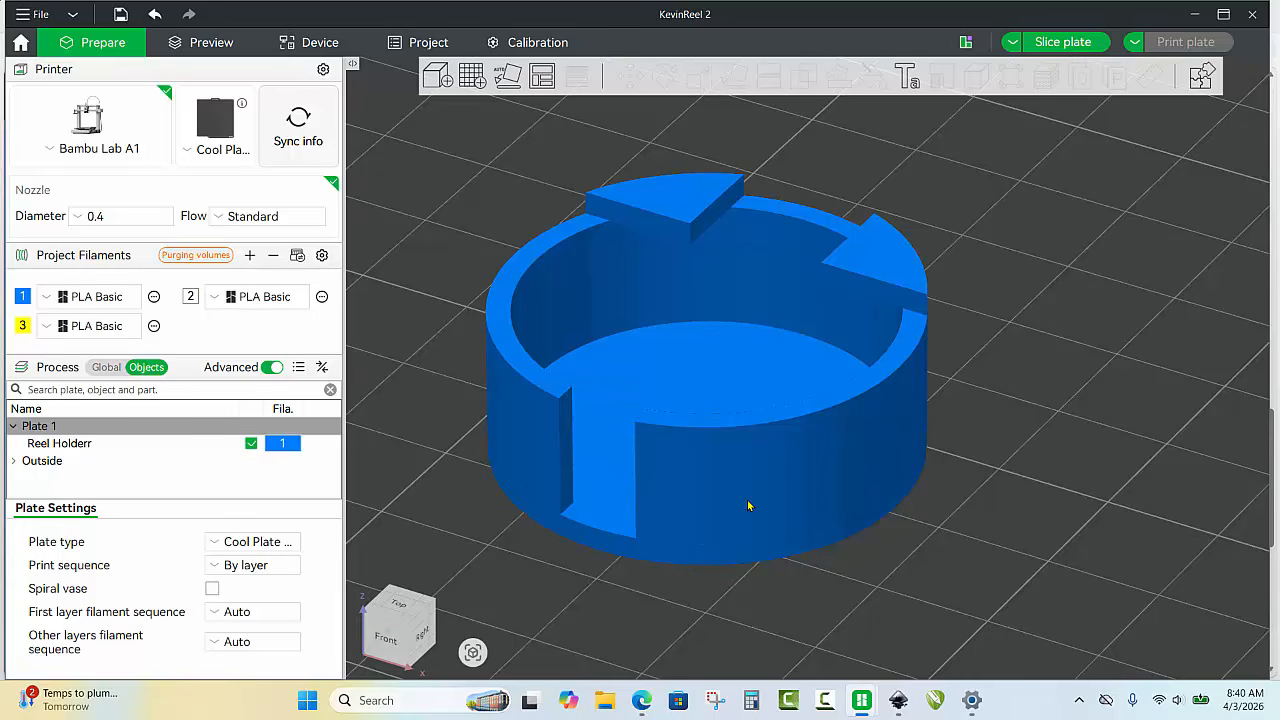
Measure the height of the reel holder's inner wall along a vertical edge.
click(675, 443)
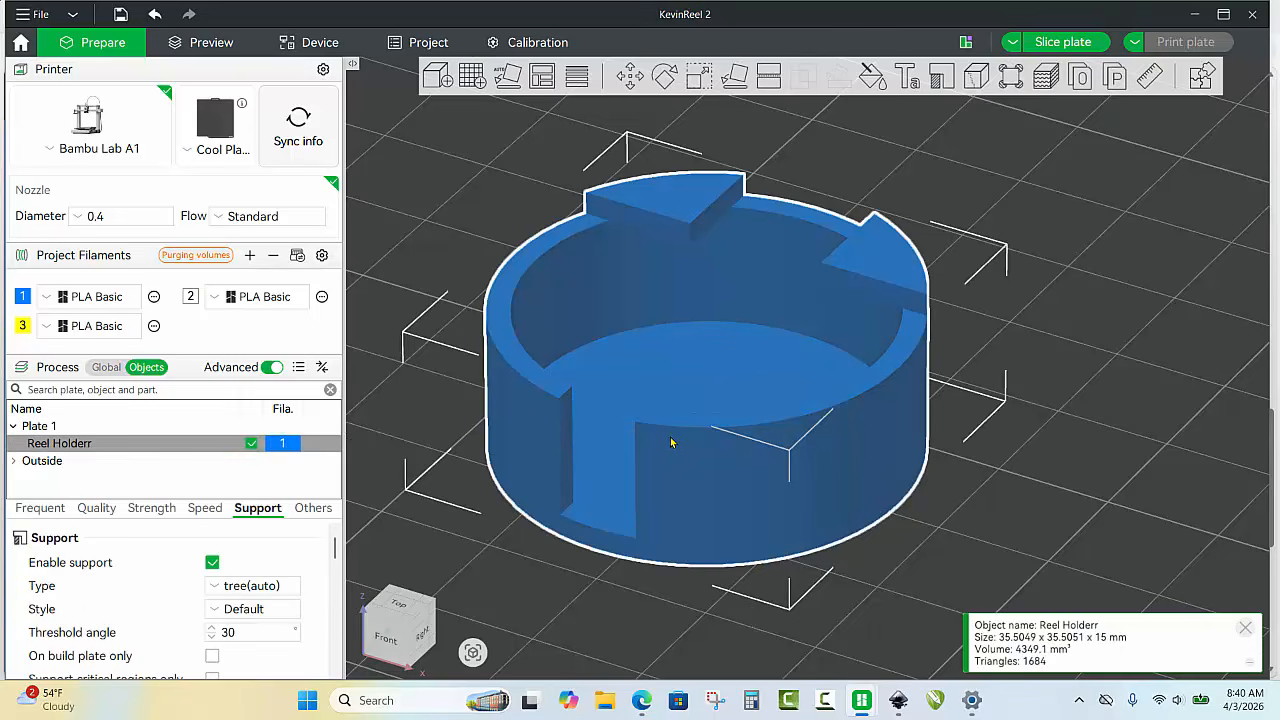
click(1149, 76)
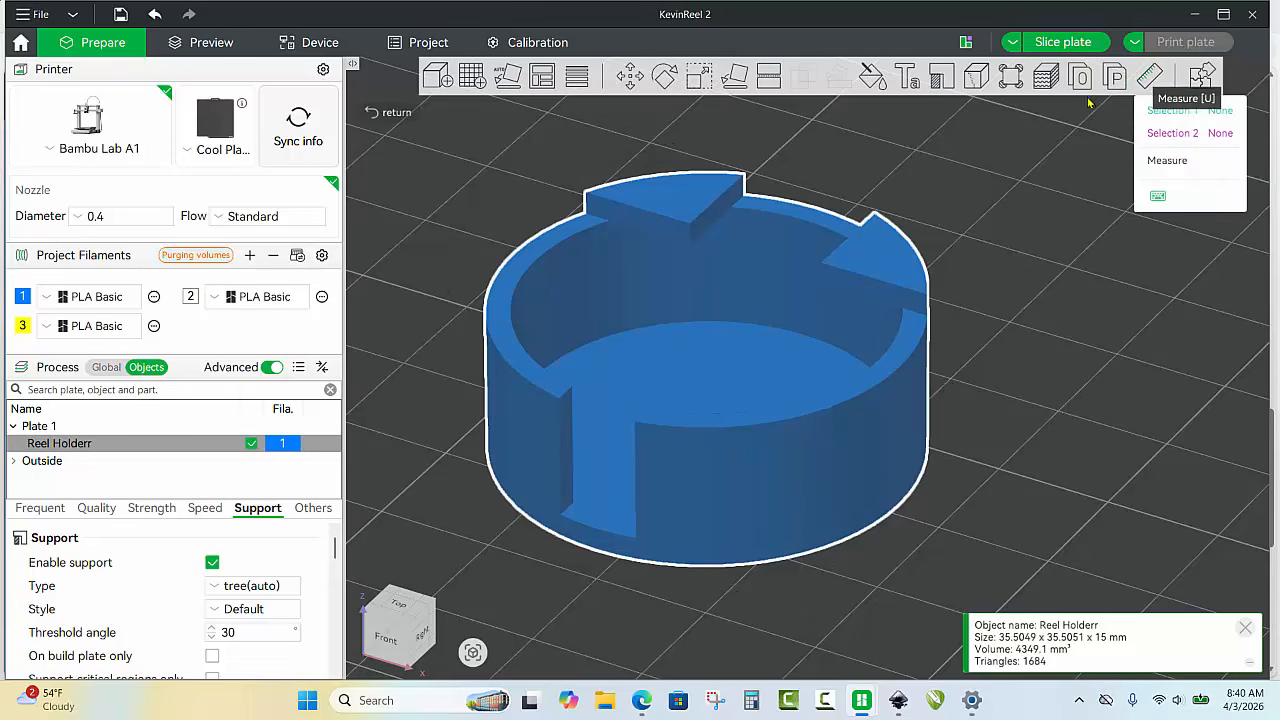
click(772, 240)
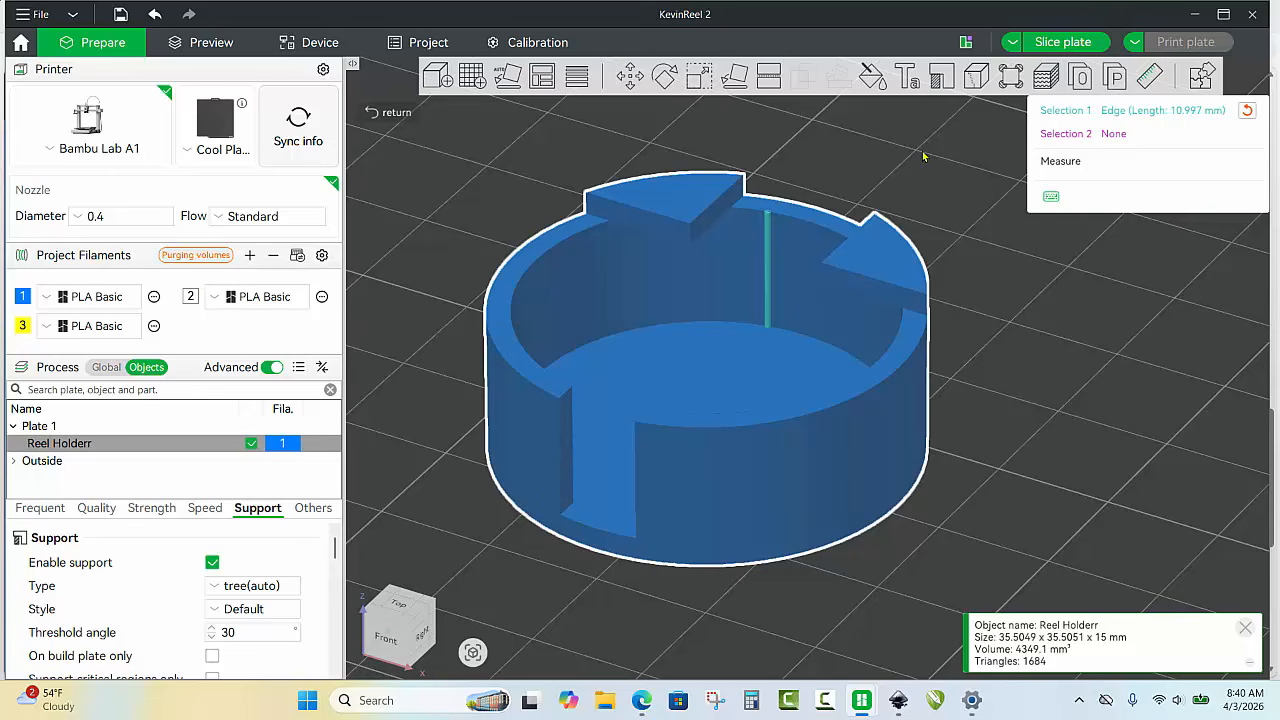
key(Escape)
key(Escape)
key(Escape)
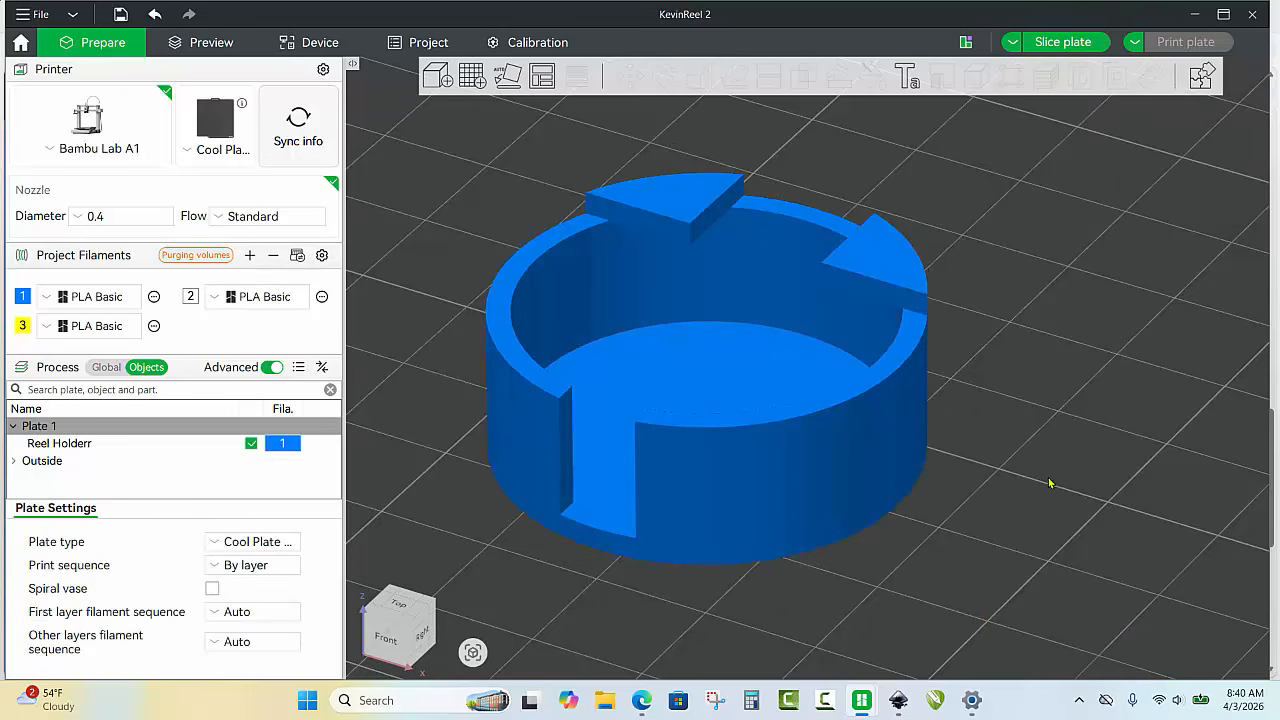
Cut the reel holder into parts with a horizontal planar cut at a height of 3.20 mm.
mouse_move(1058, 482)
mouse_down()
mouse_move(1043, 471)
mouse_move(1053, 467)
mouse_up()
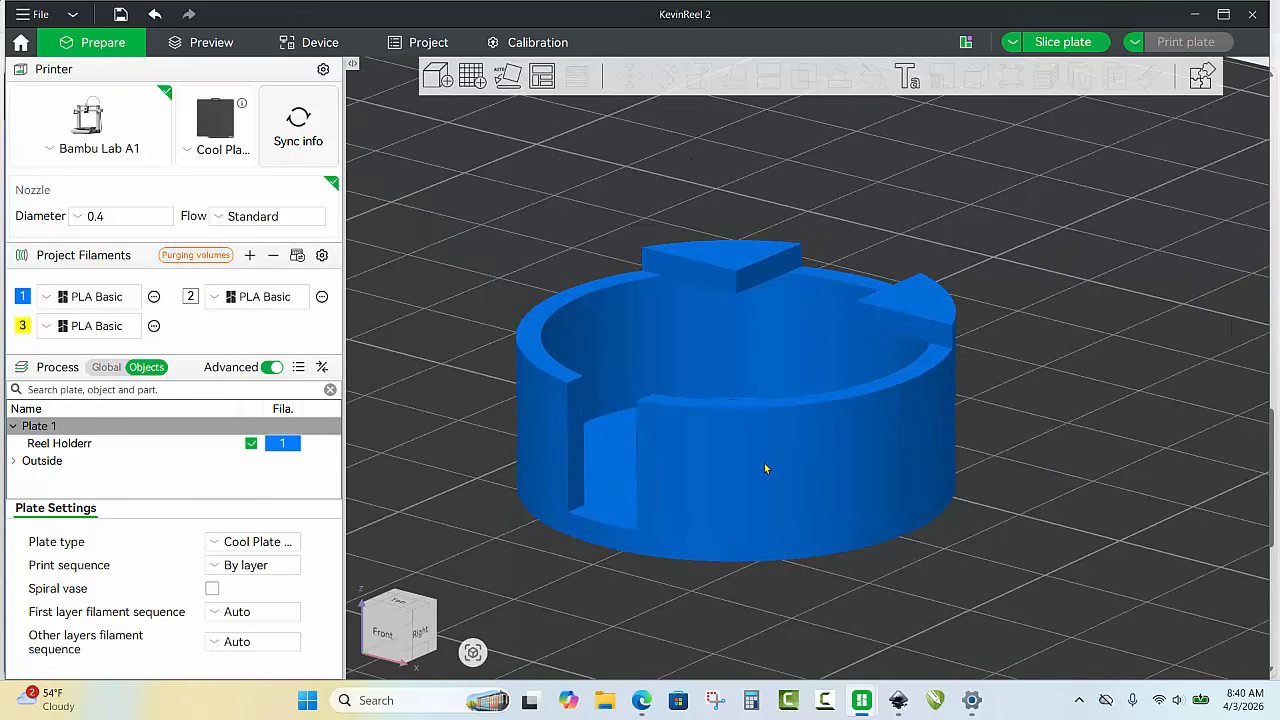
drag(1067, 383, 1073, 404)
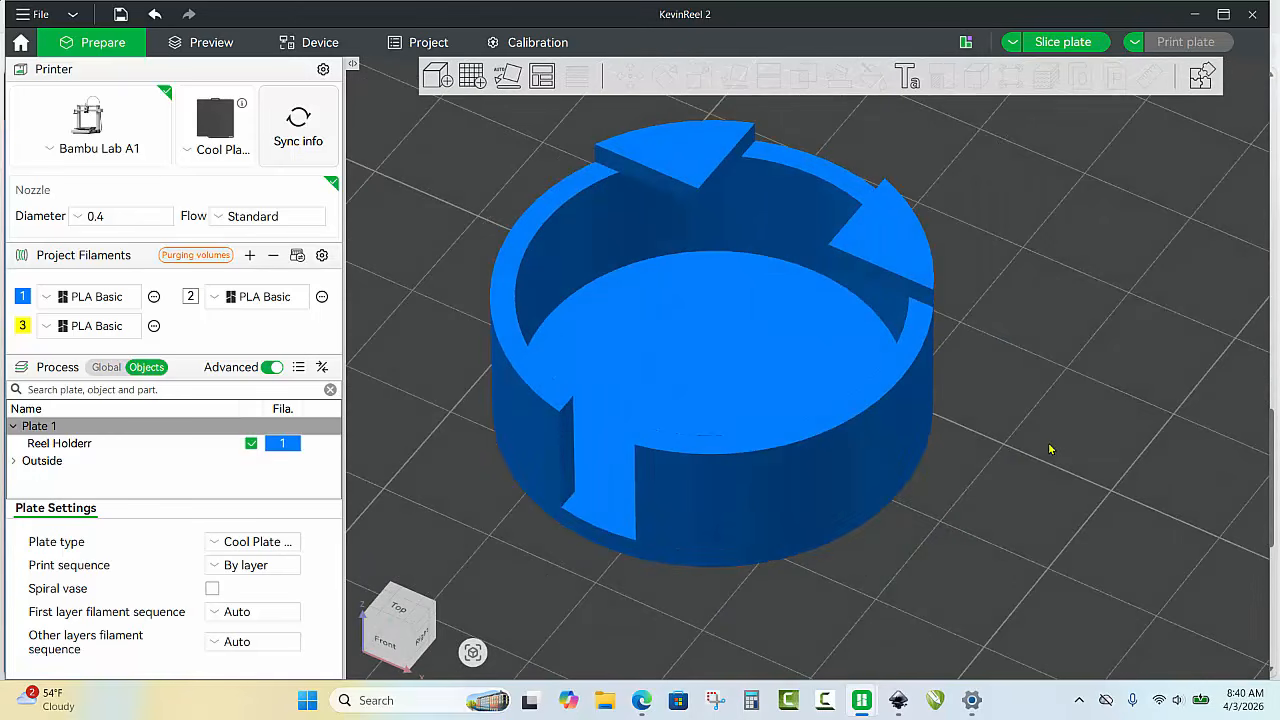
drag(1034, 434, 958, 496)
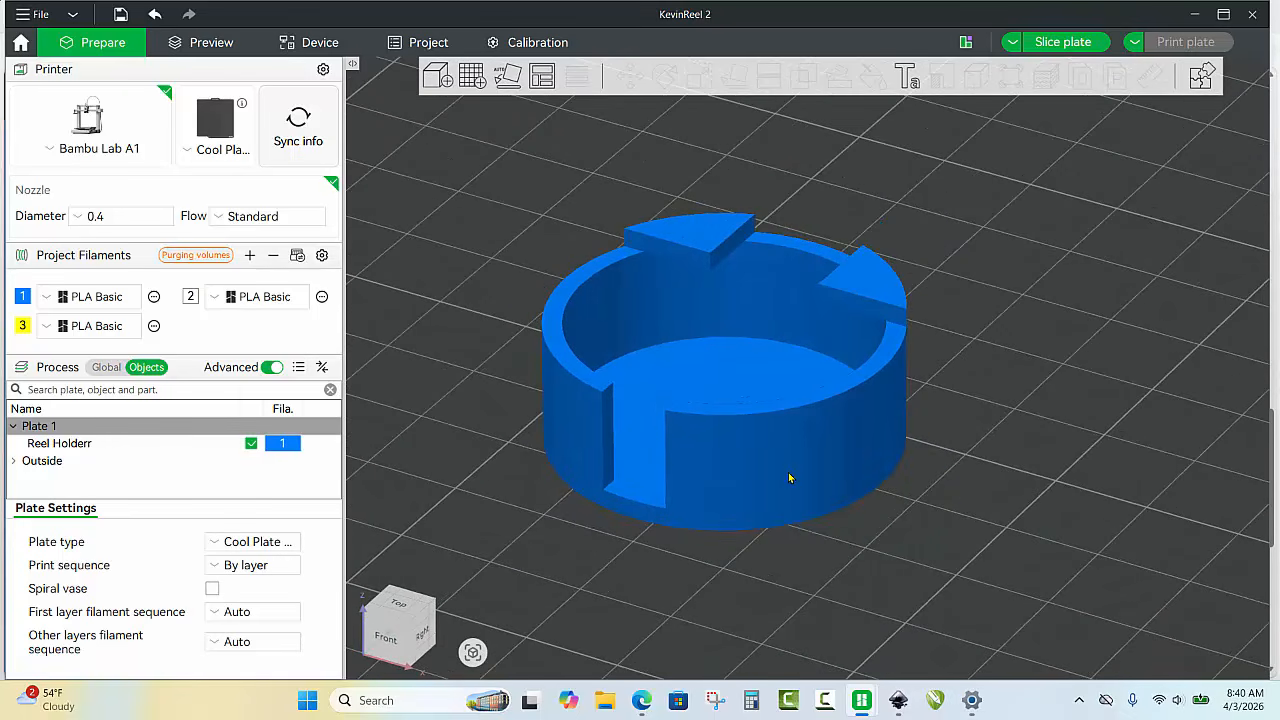
click(761, 455)
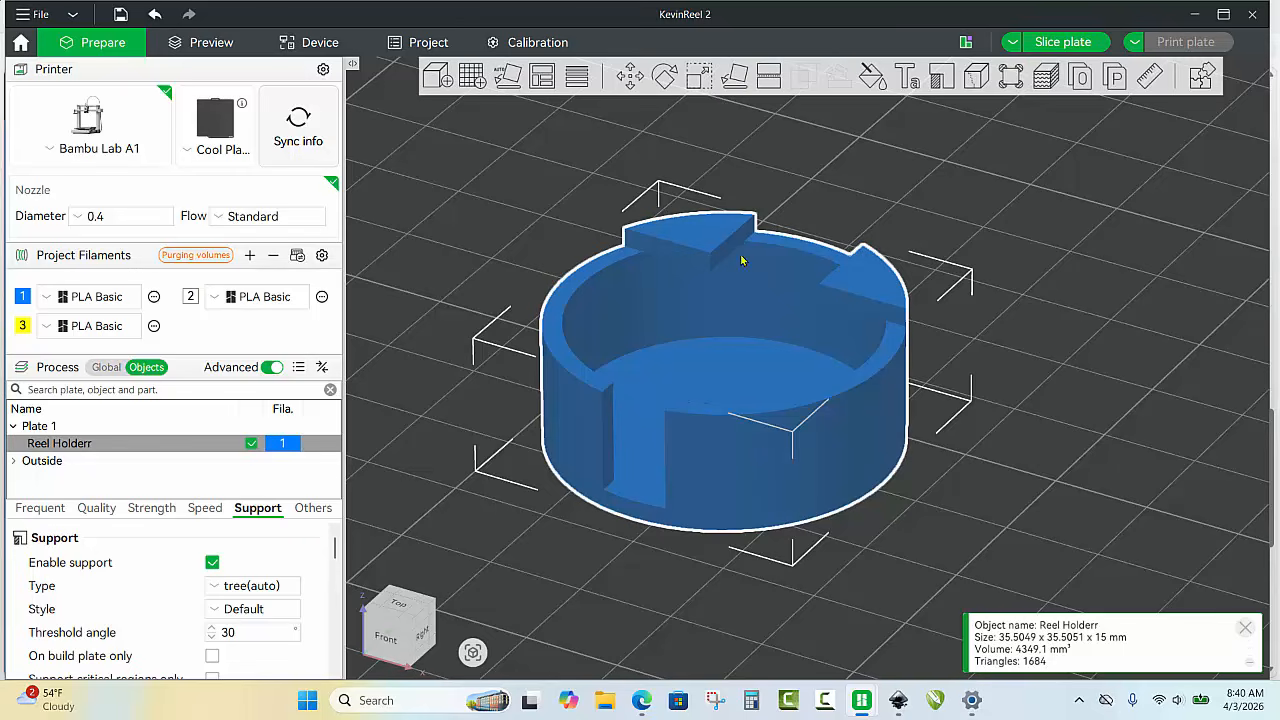
click(769, 78)
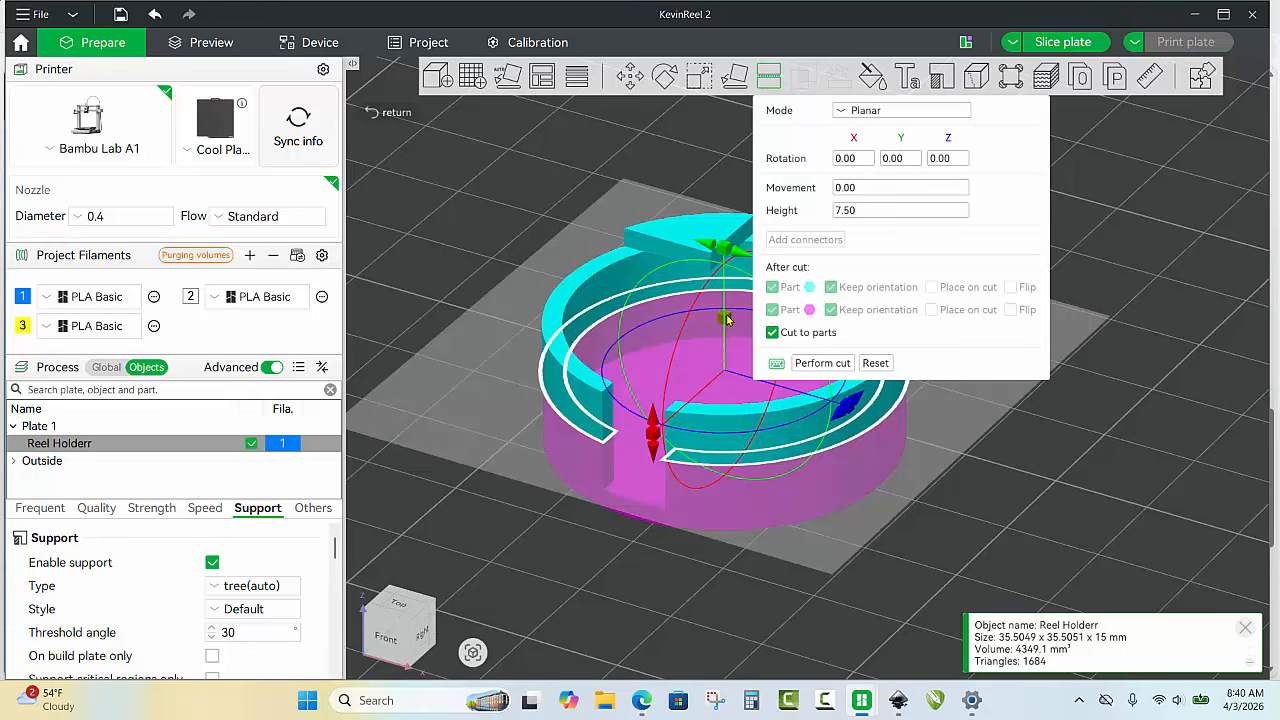
drag(721, 318, 742, 376)
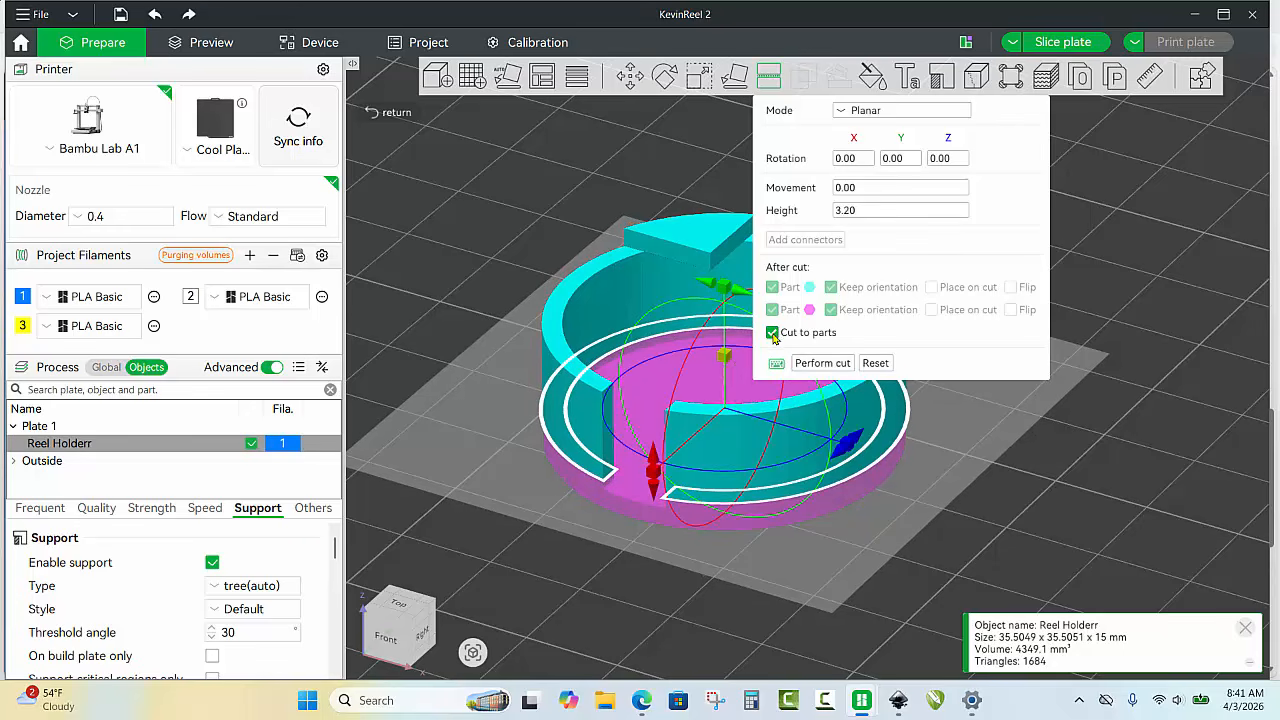
click(838, 366)
click(768, 386)
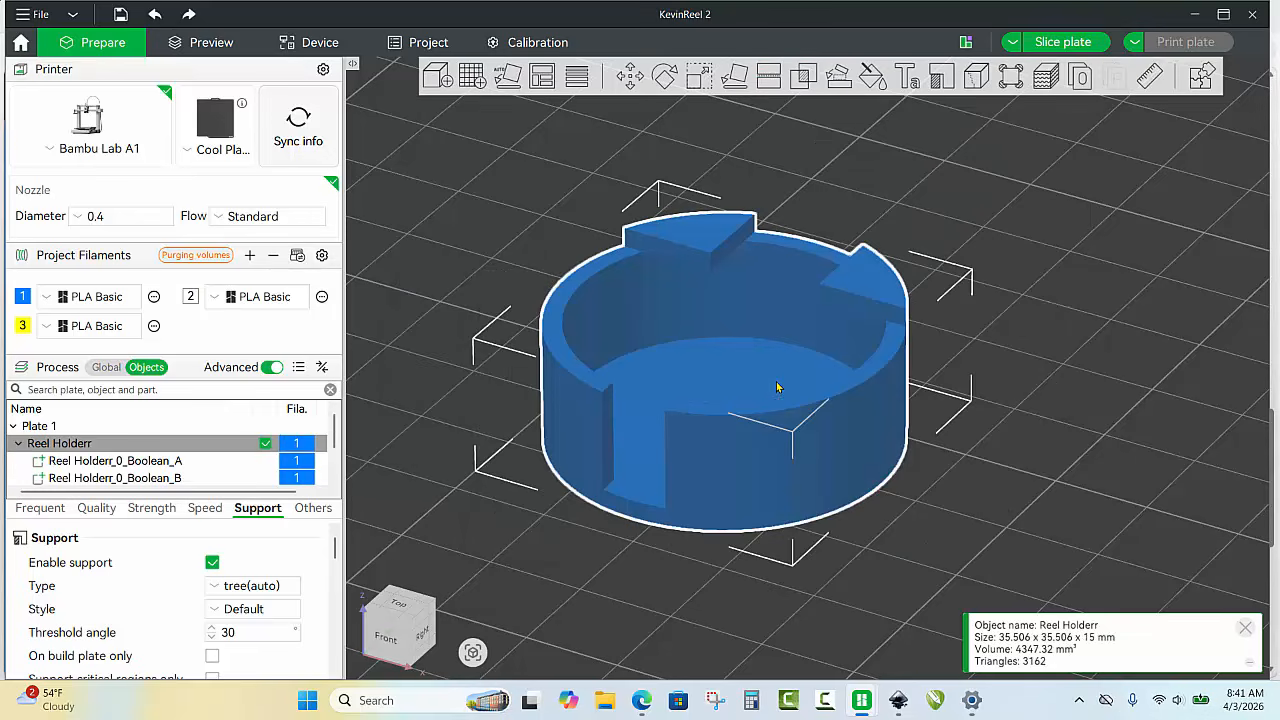
Cut the reel holder into parts again with a horizontal planar cut at a height of 7.50 mm.
click(769, 80)
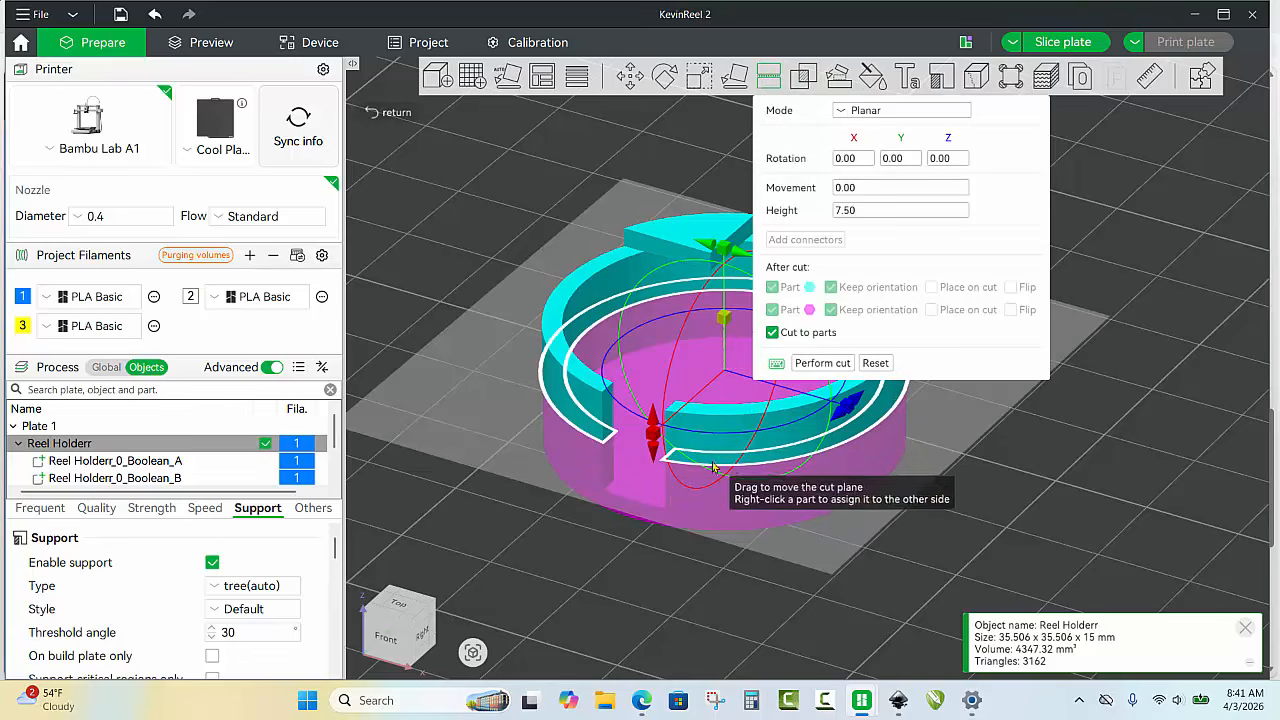
click(820, 364)
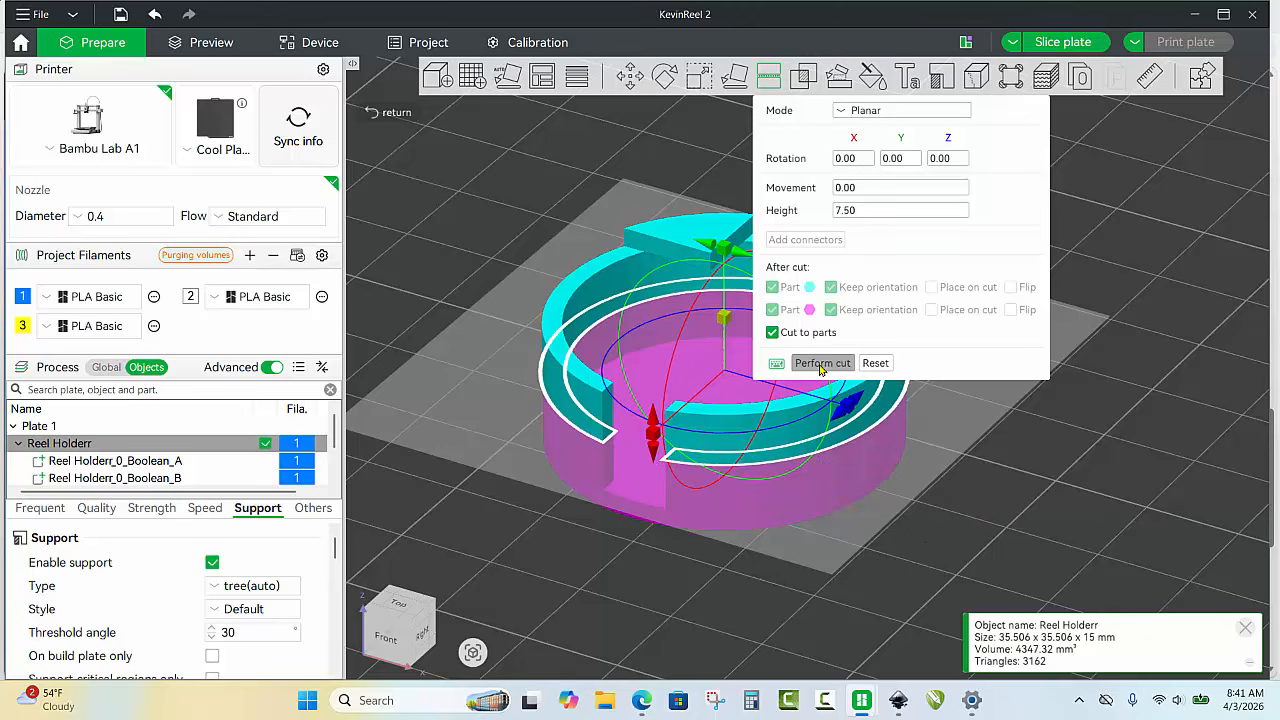
Move the top part and the middle ring off the base to check the cuts, and undo both moves.
alt+click(804, 413)
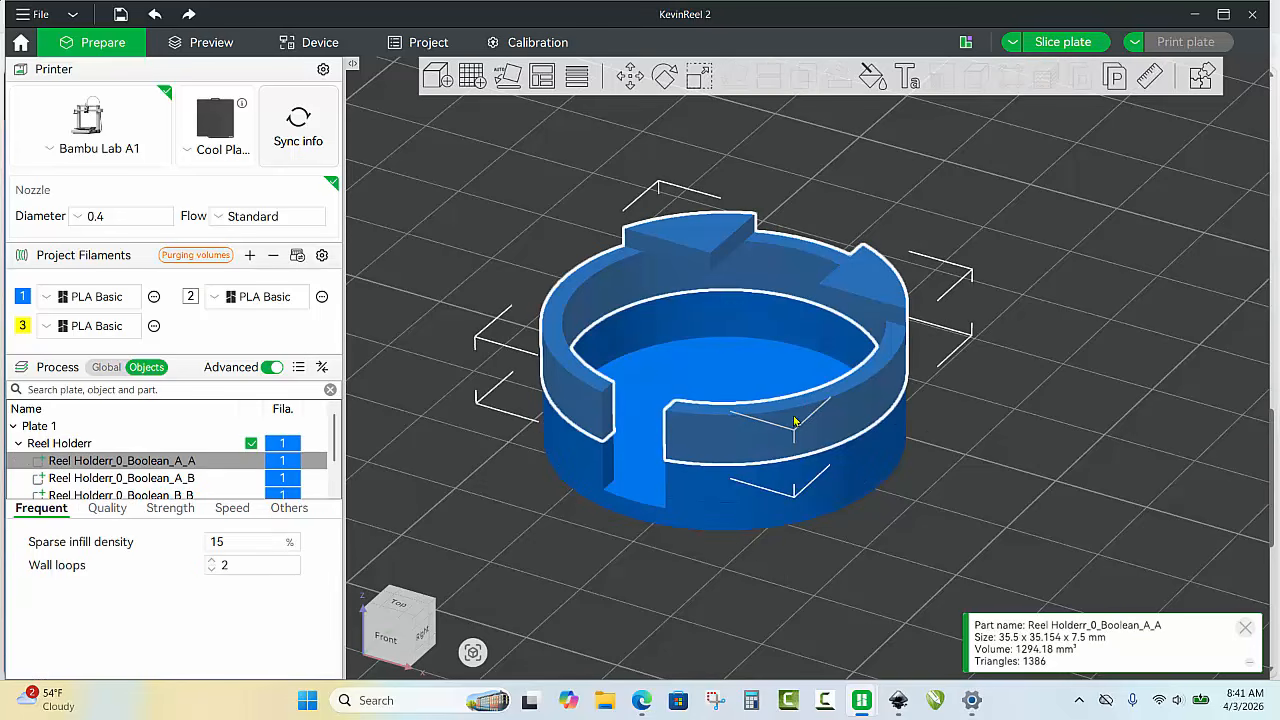
drag(775, 403, 856, 208)
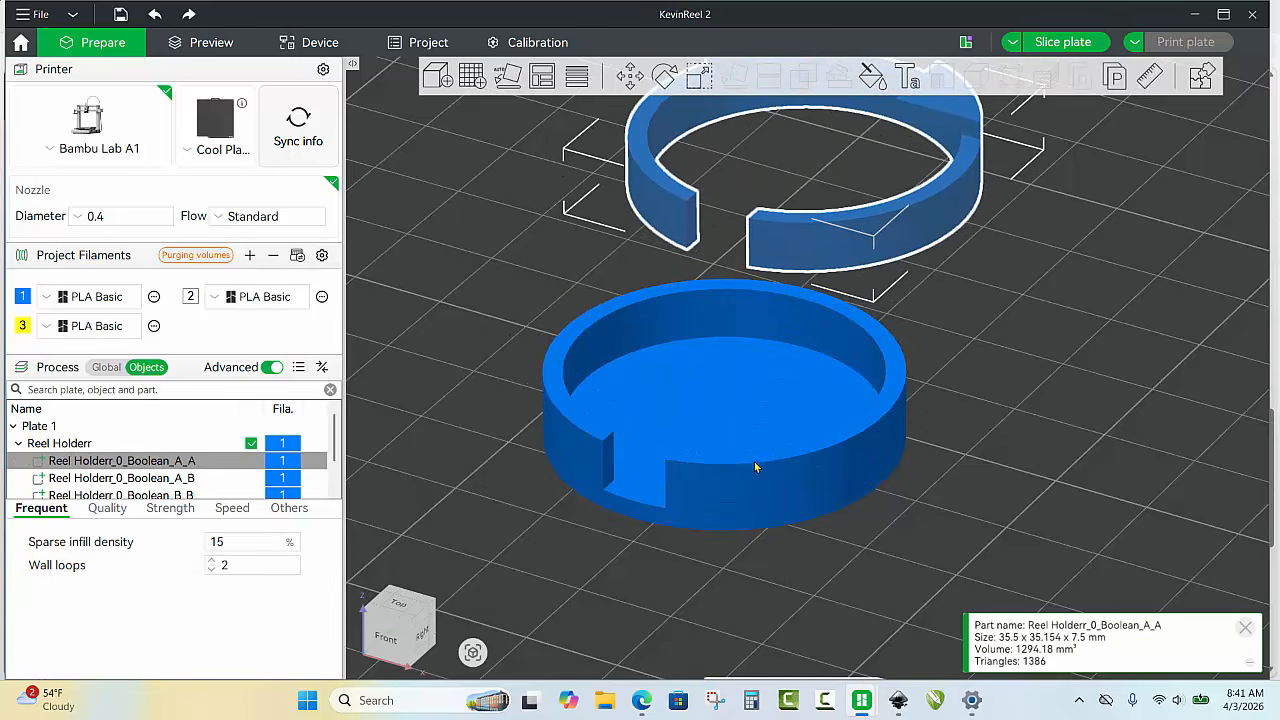
ctrl+click(747, 469)
drag(747, 469, 605, 375)
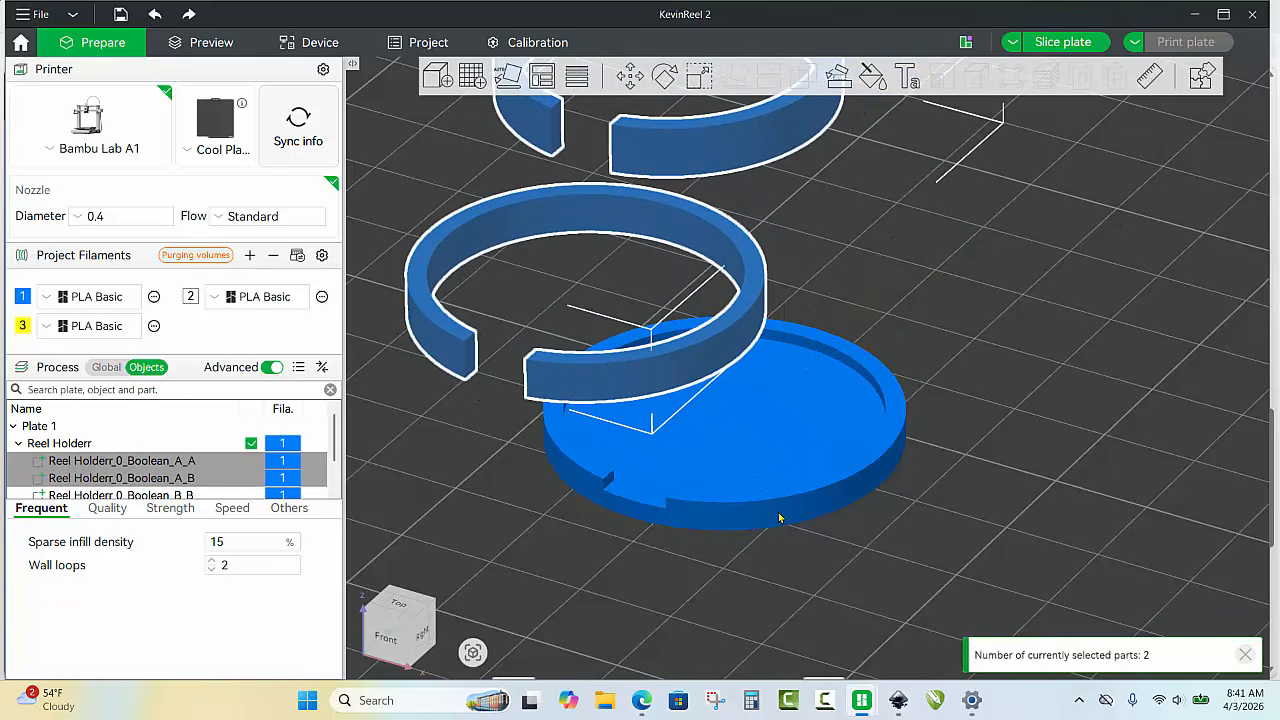
key(ctrl+z)
key(ctrl+z)
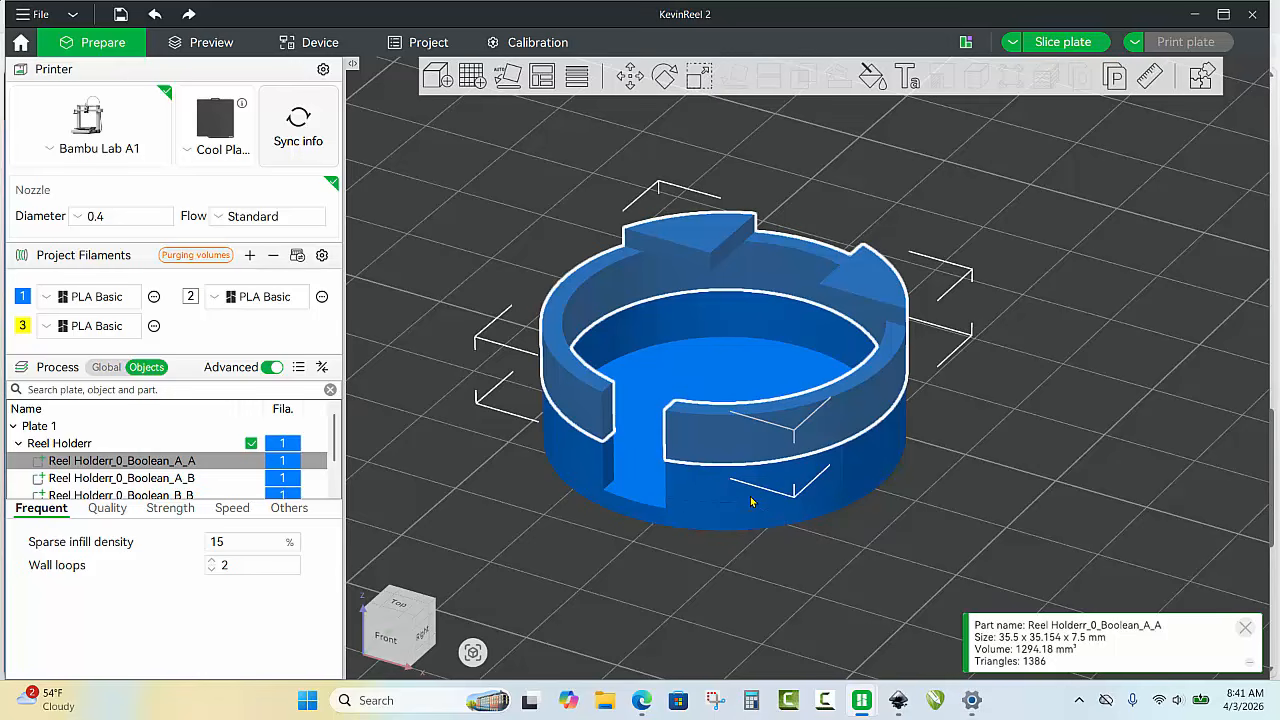
key(Escape)
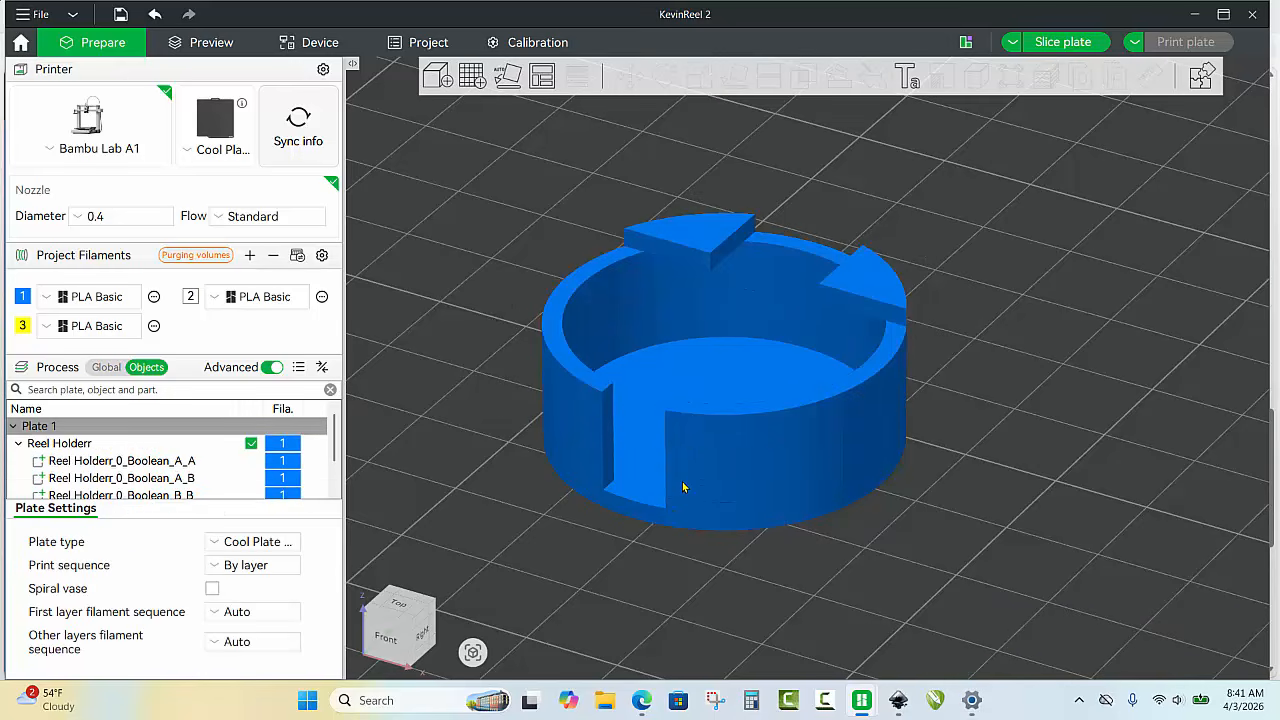
Scale the middle ring of the reel holder to a Z size of 3 mm without uniform scaling.
click(681, 474)
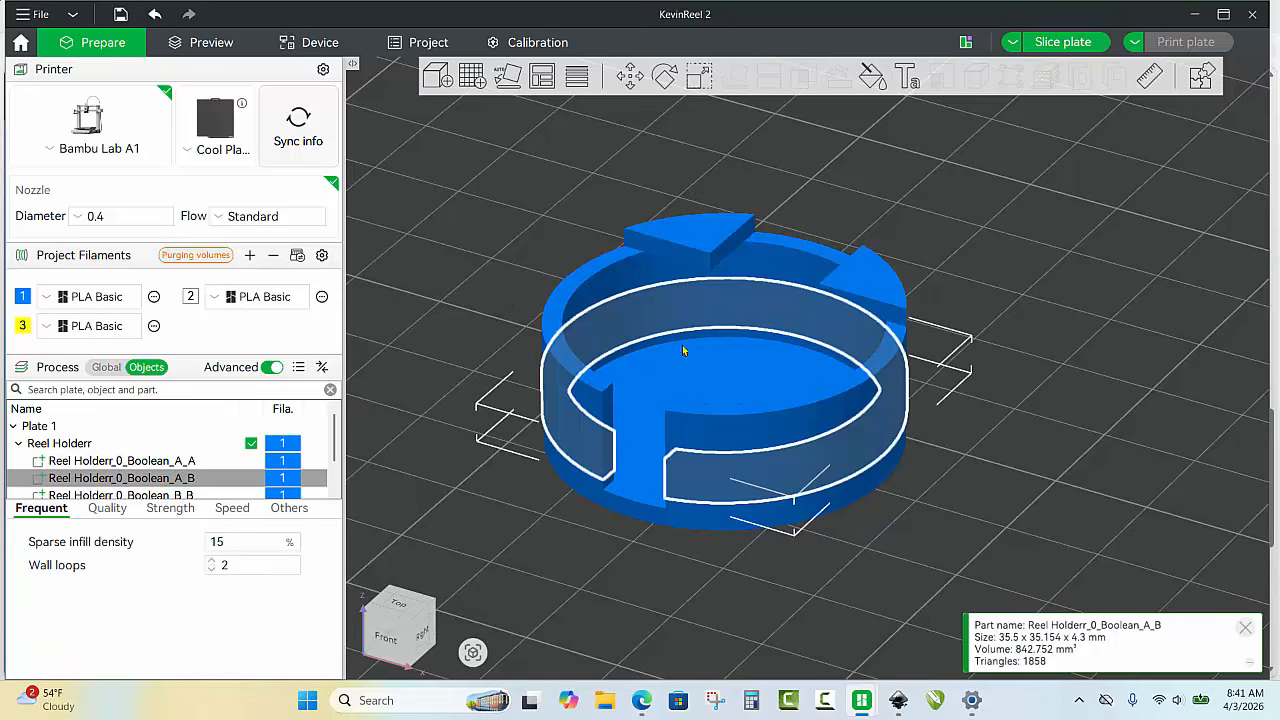
click(698, 76)
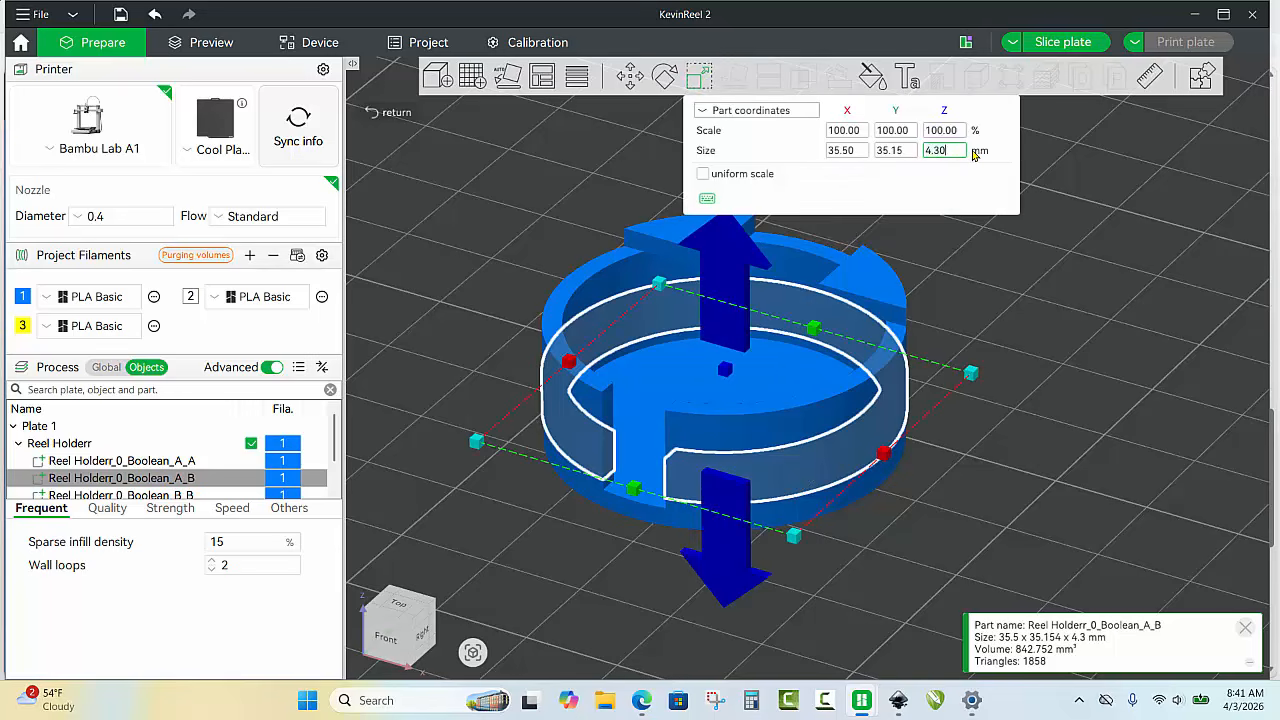
key(BackSpace)
key(BackSpace)
key(BackSpace)
key(BackSpace)
text(3)
key(Return)
click(922, 556)
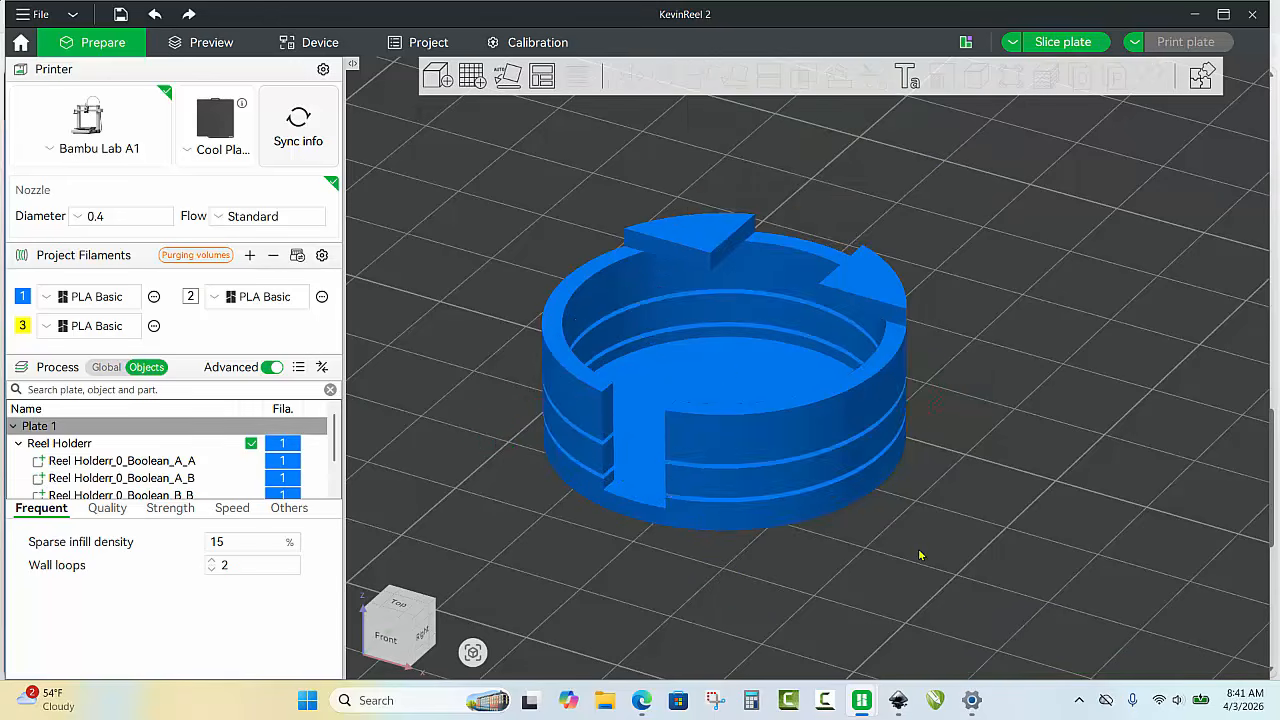
Assemble the middle ring onto the base by point and point, using their facing edges at the slot and a Z distance of 0.
drag(663, 571, 647, 568)
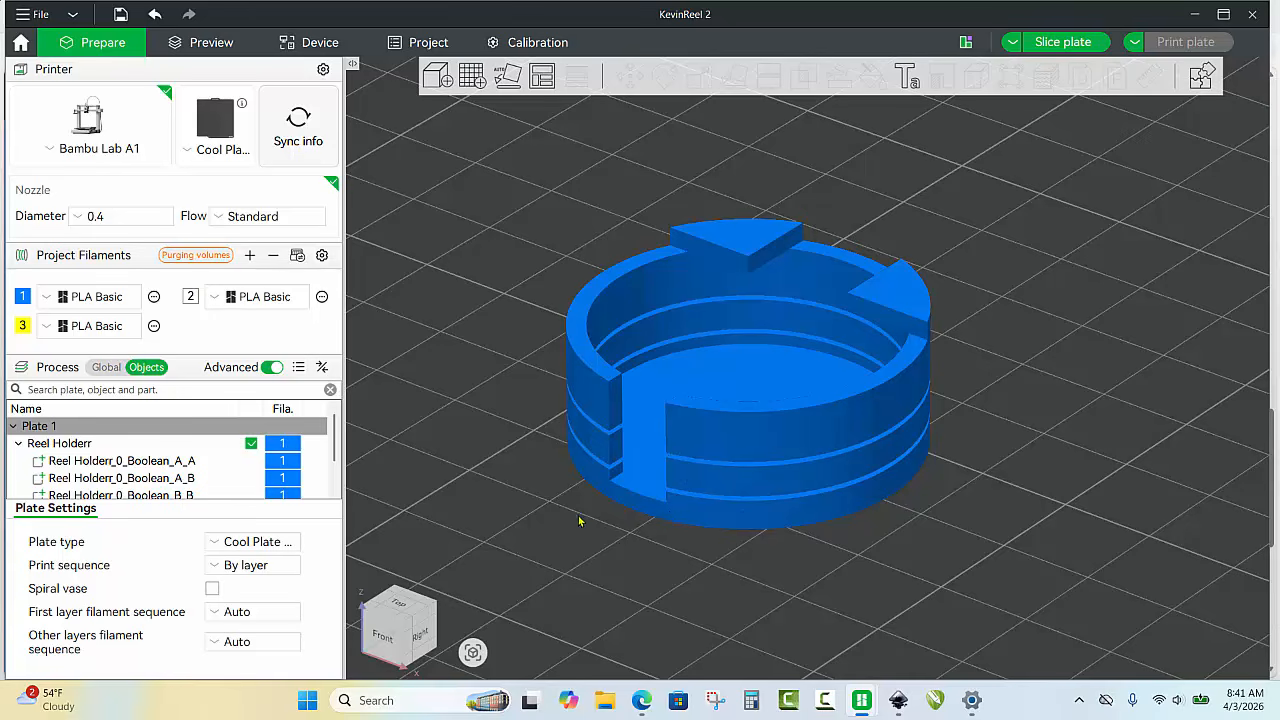
scroll(548, 558, up, 3)
scroll(700, 515, up, 4)
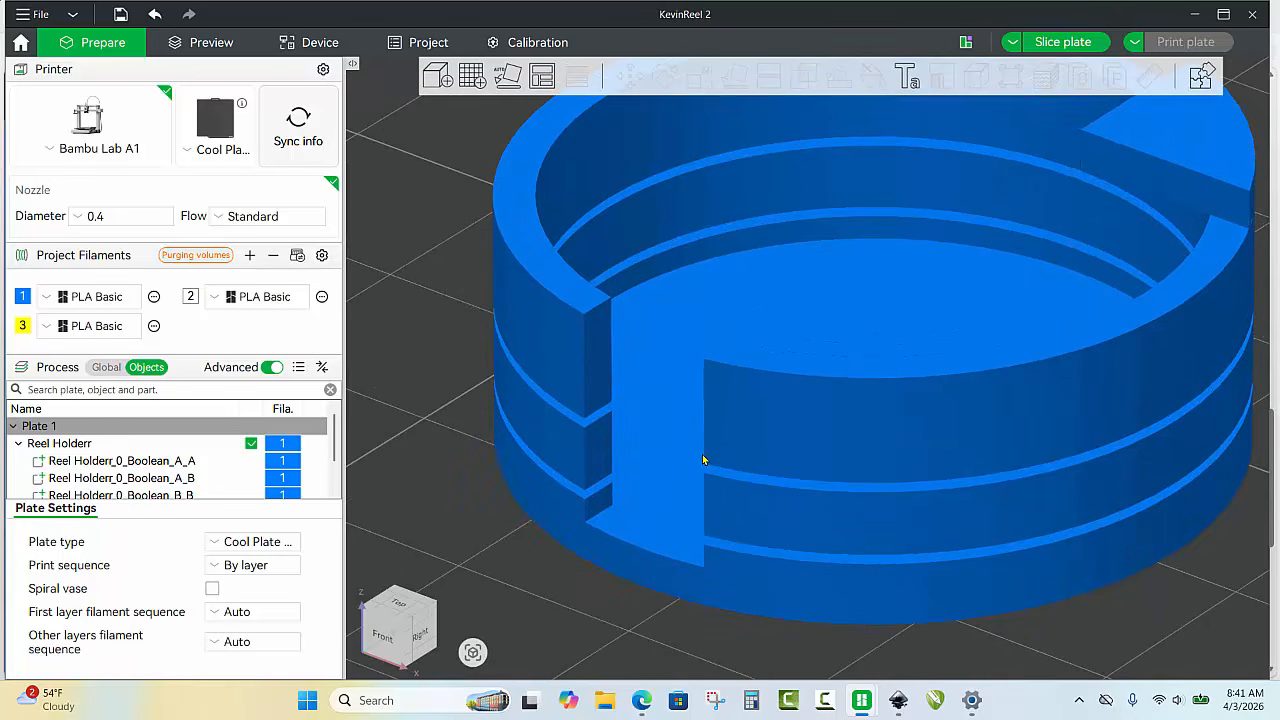
click(730, 436)
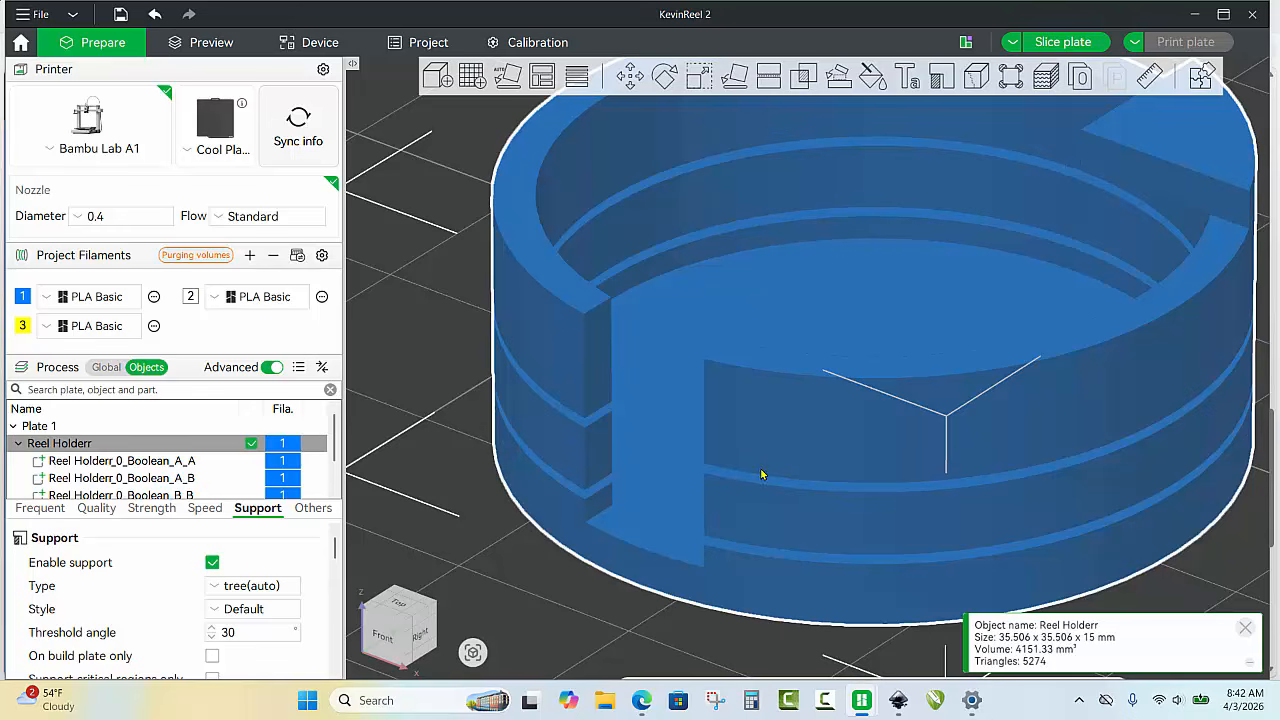
click(837, 73)
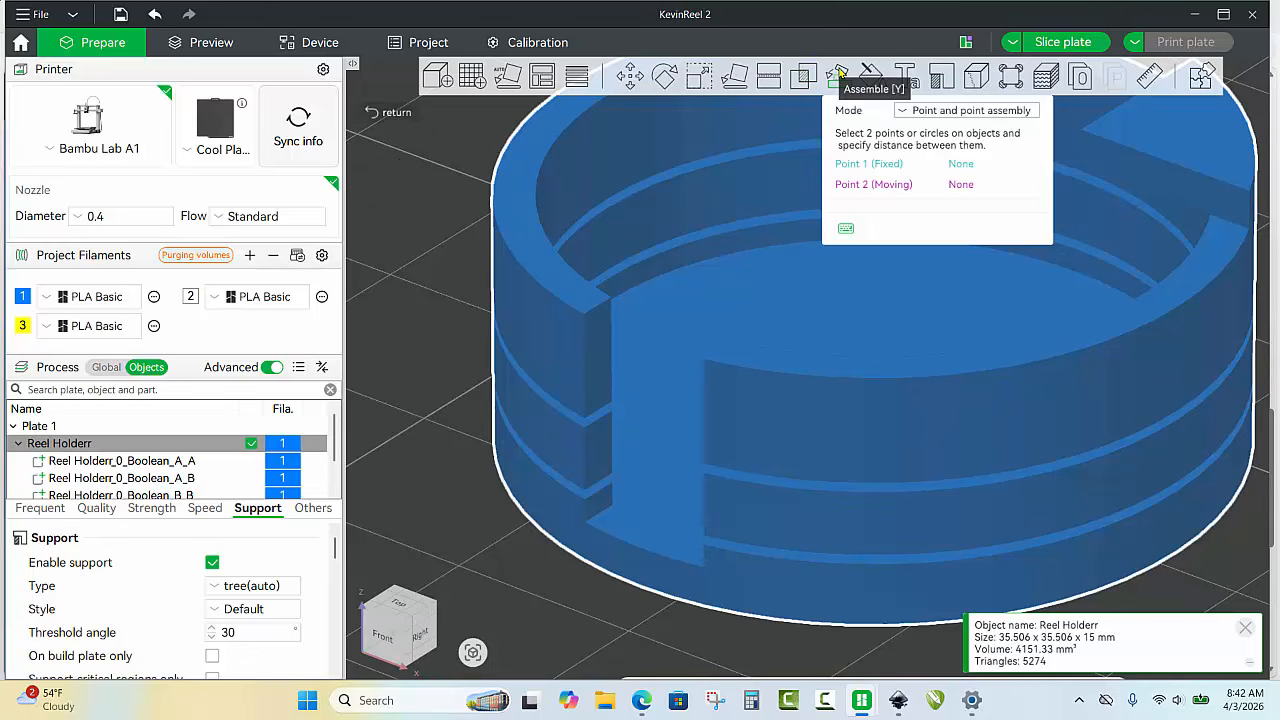
click(910, 111)
click(929, 148)
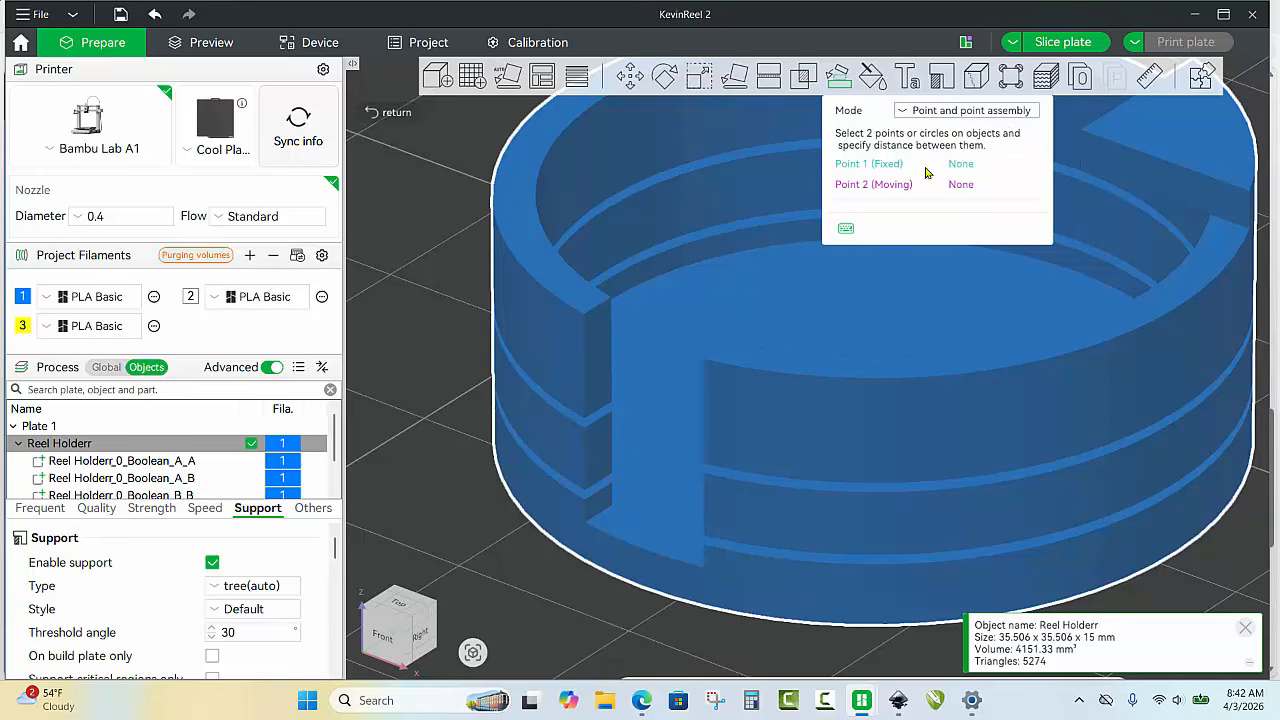
scroll(535, 564, up, 5)
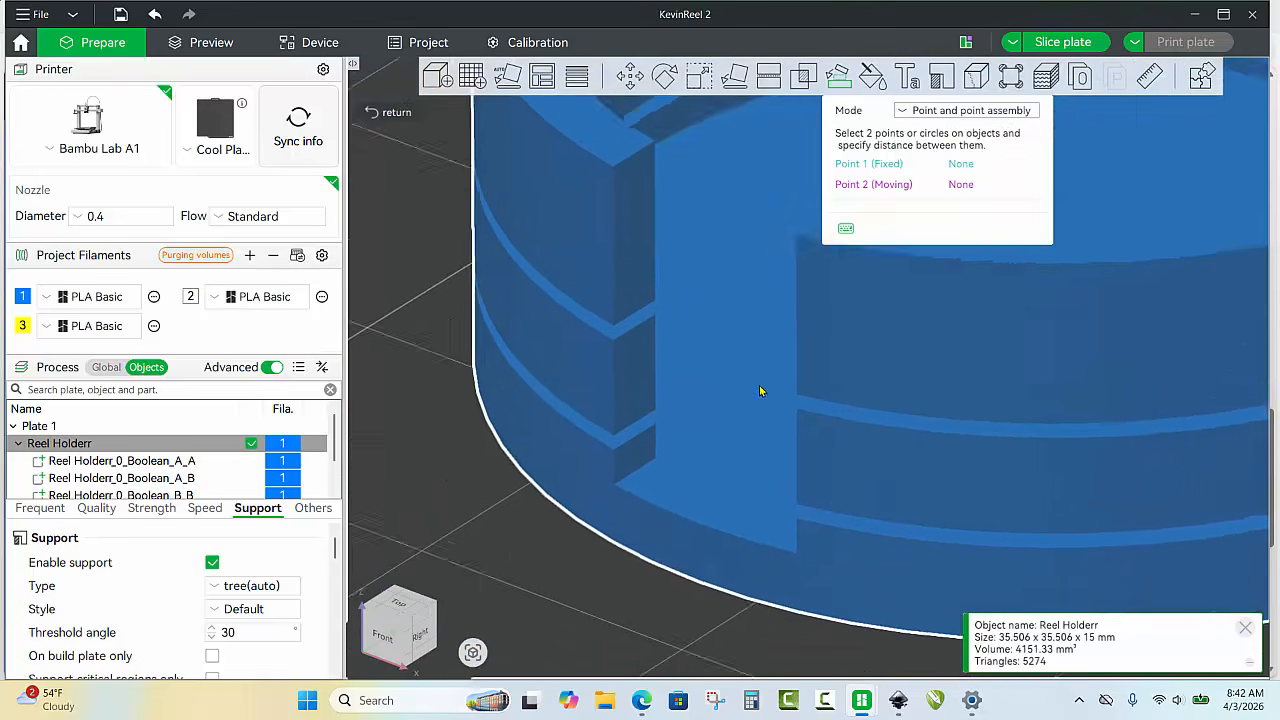
right_drag(760, 390, 808, 362)
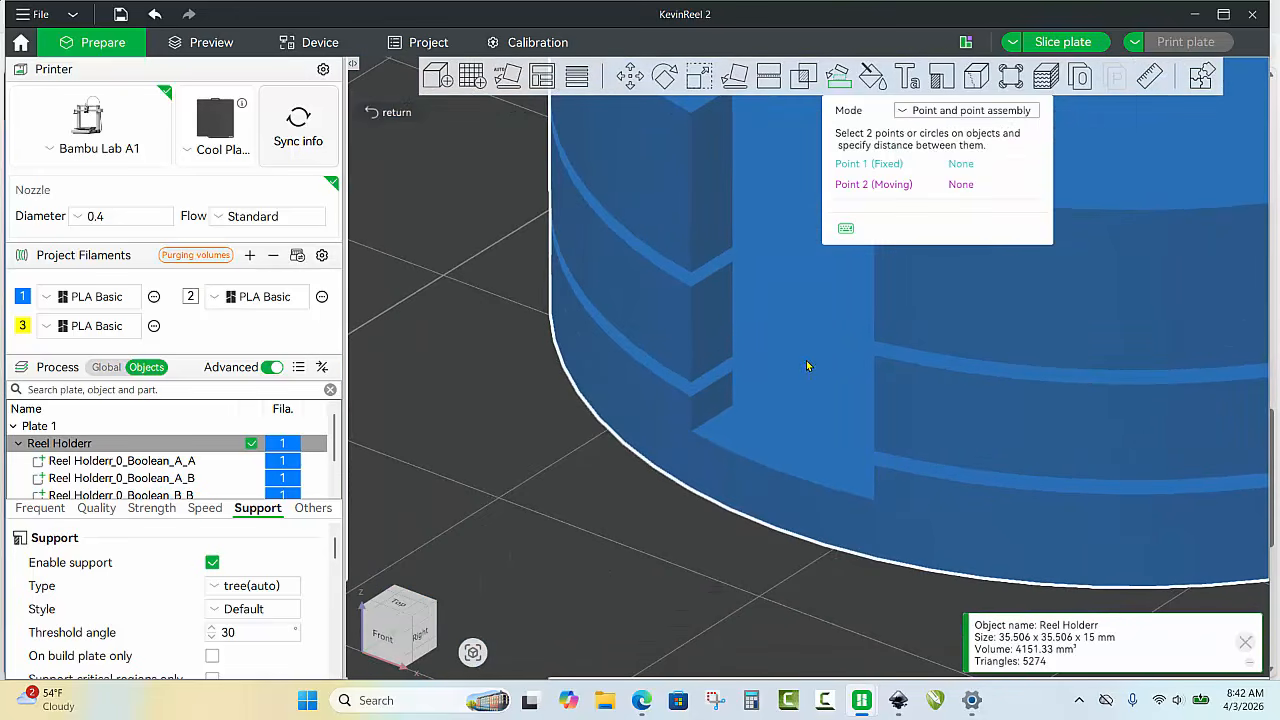
click(718, 380)
click(717, 368)
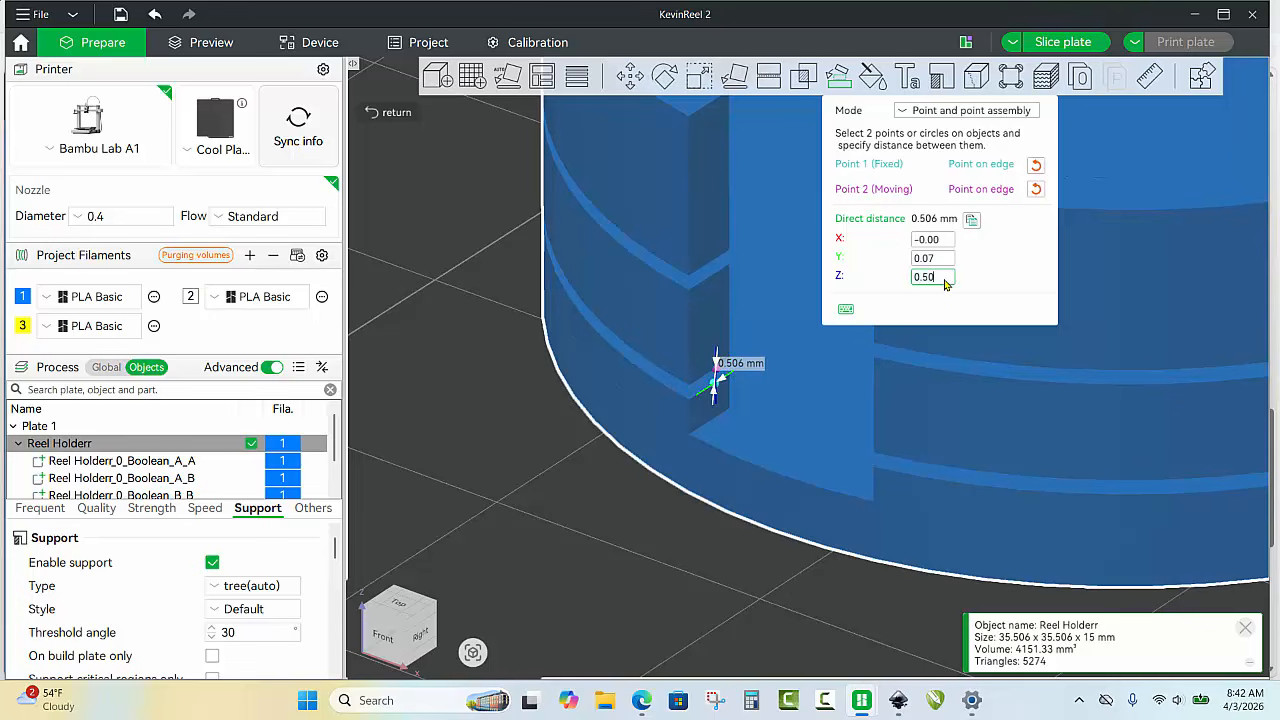
key(BackSpace)
key(BackSpace)
key(BackSpace)
key(Return)
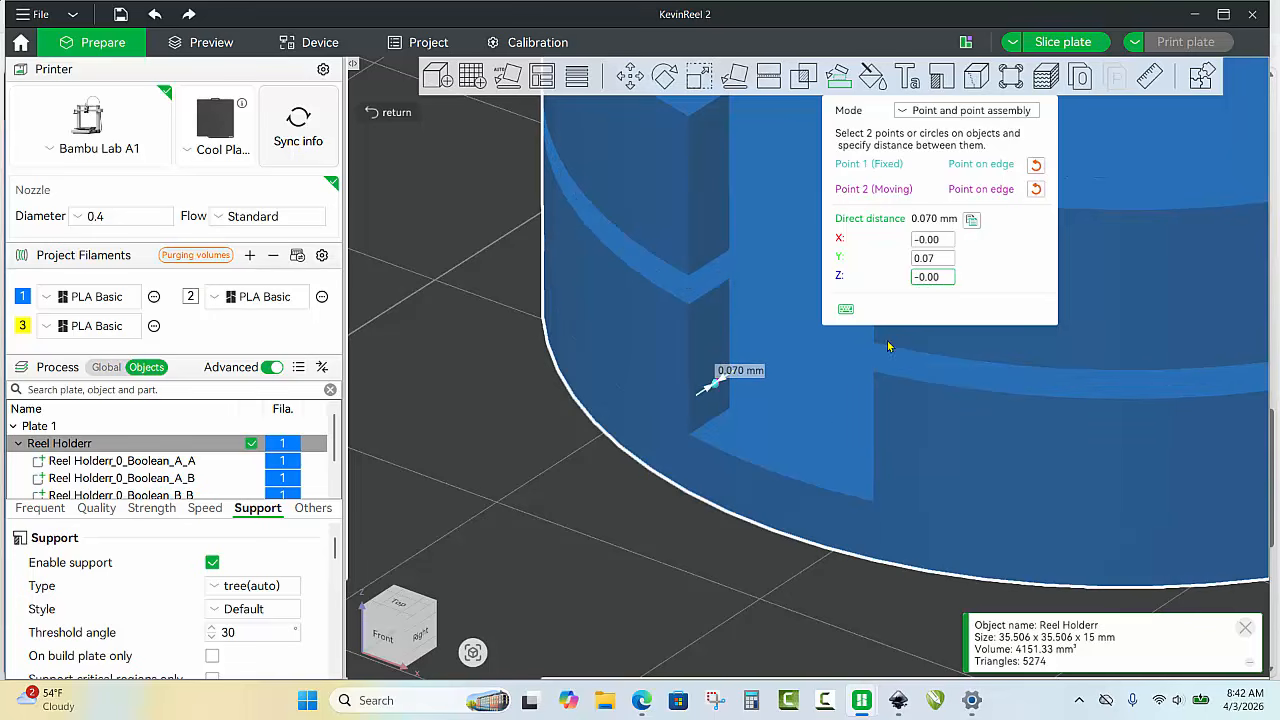
click(764, 409)
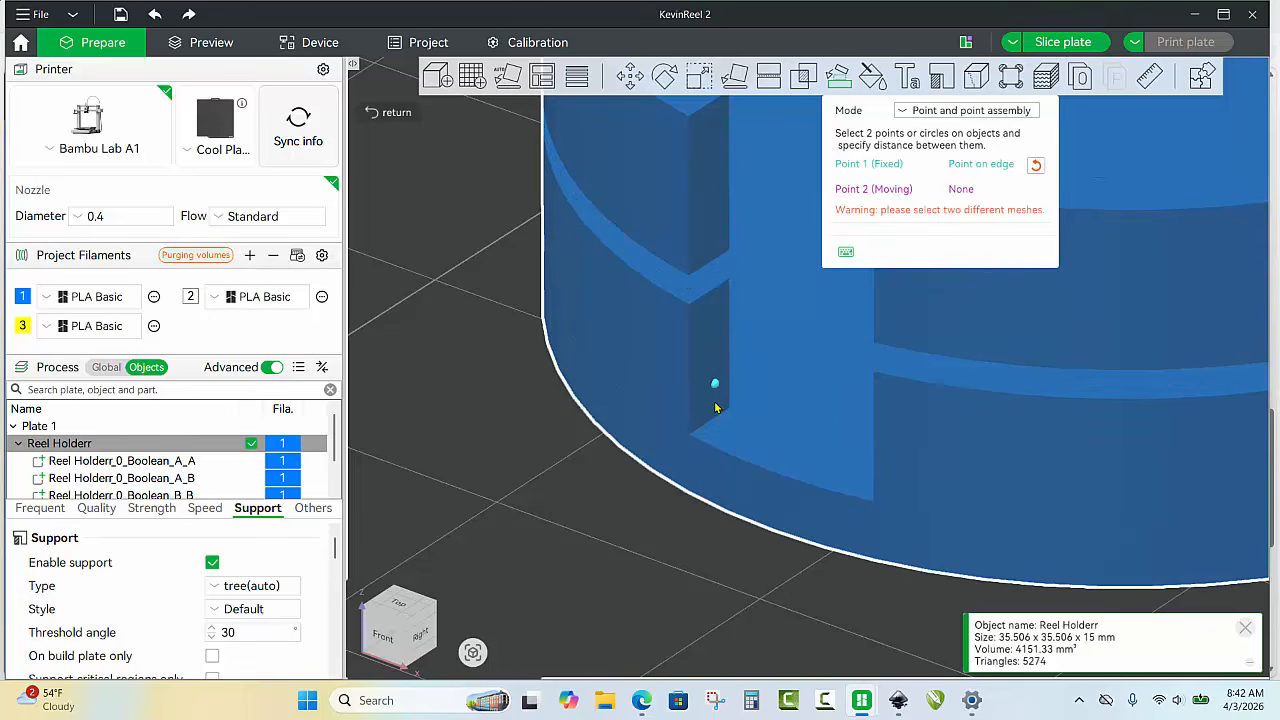
key(Escape)
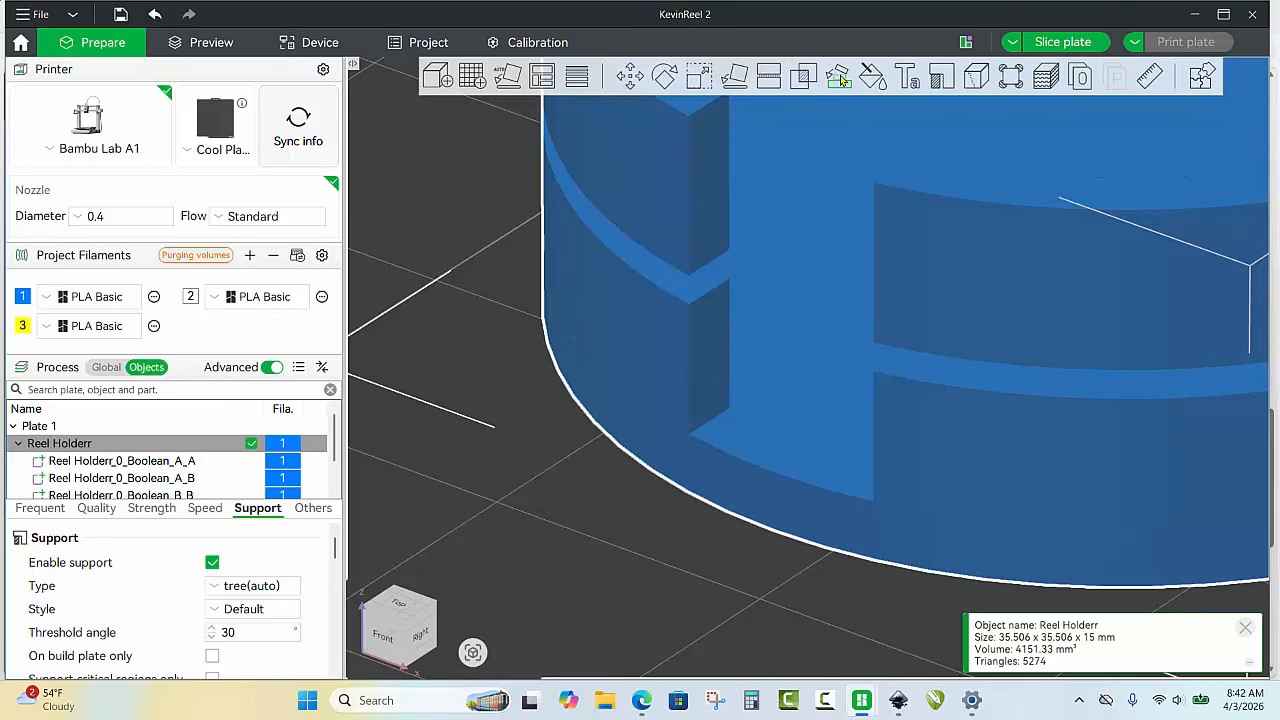
Assemble the top part onto the middle ring by point and point, using their facing slot edges and a Z distance of 0.
click(709, 293)
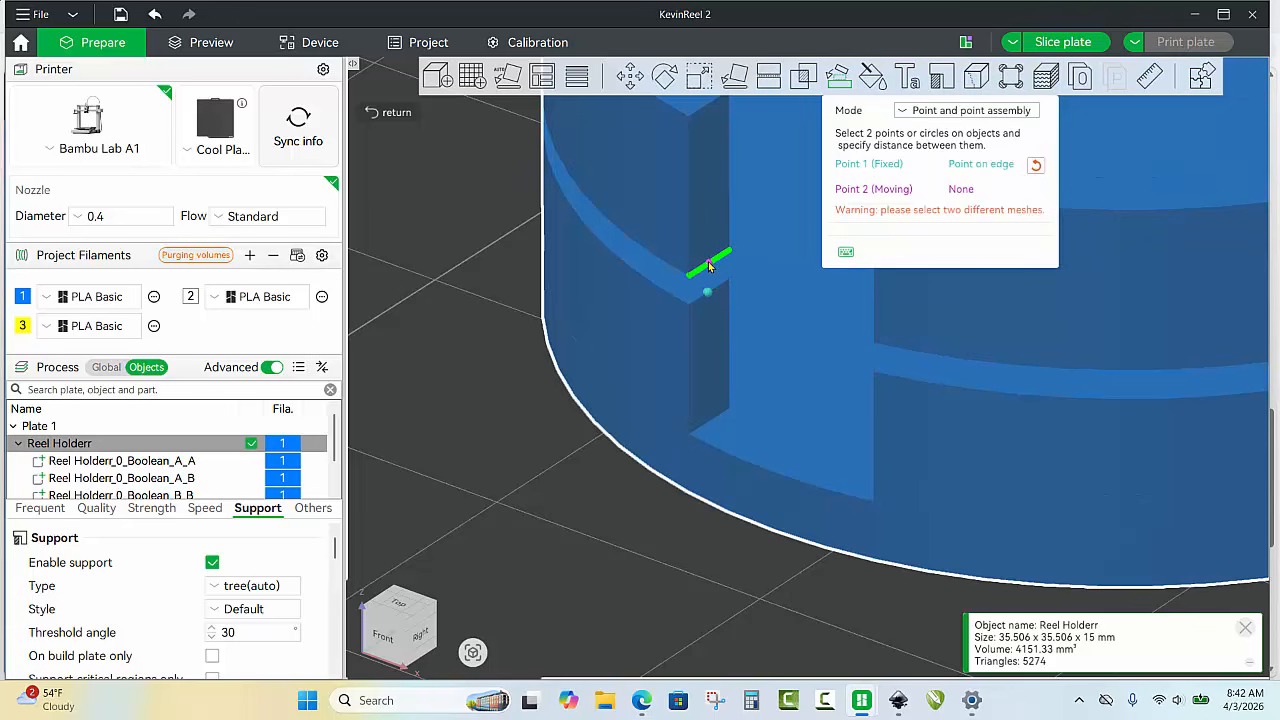
click(709, 265)
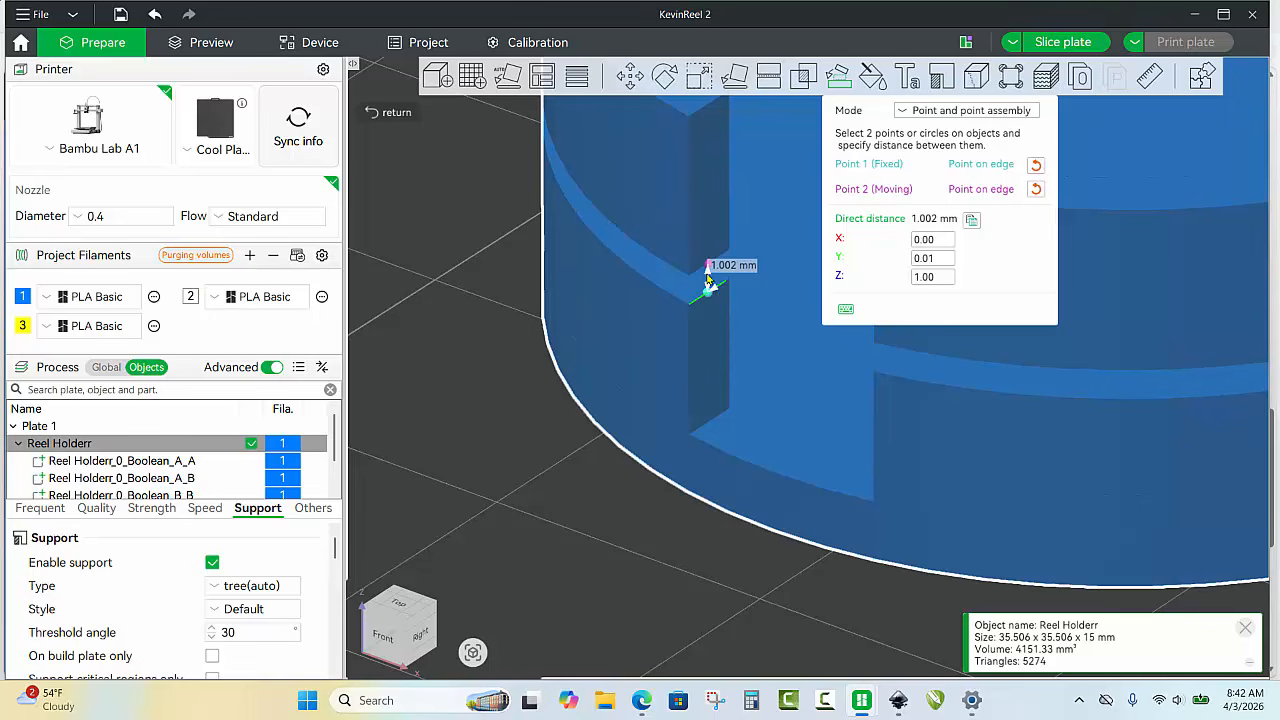
click(941, 279)
key(BackSpace)
key(BackSpace)
key(BackSpace)
key(BackSpace)
text(0)
key(Return)
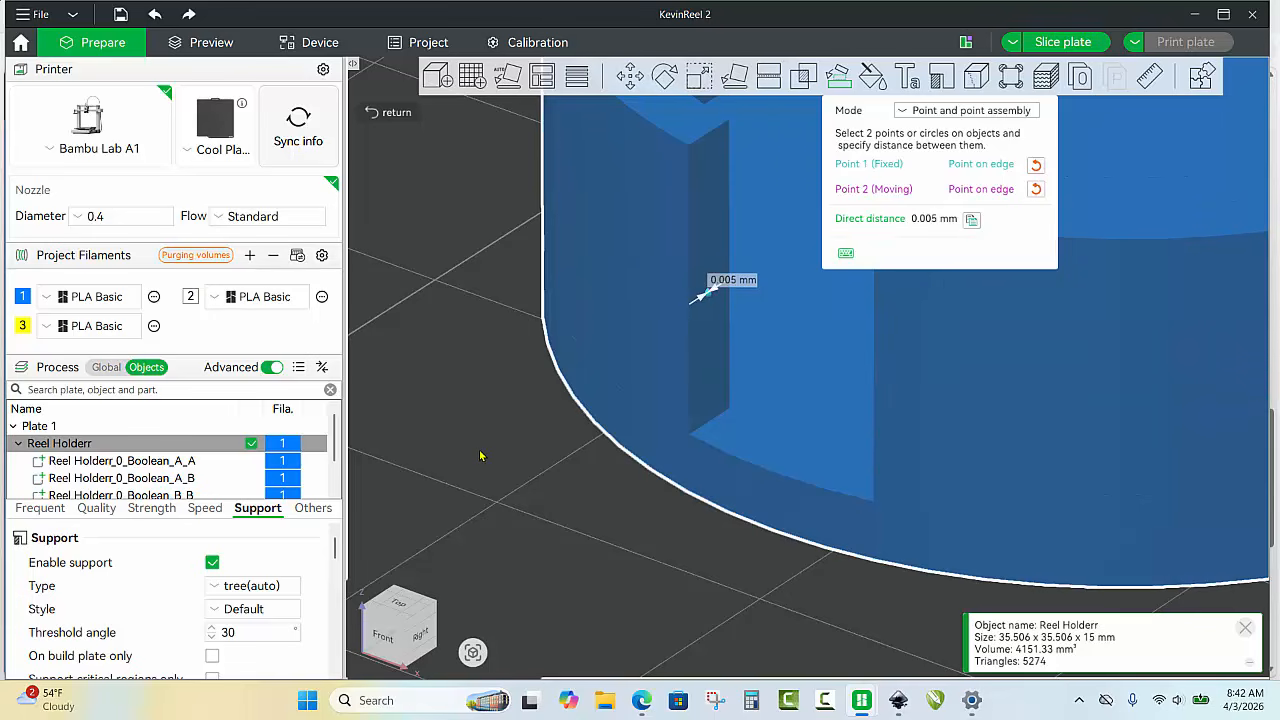
Finish the point and point assembly and inspect the reassembled reel holder from farther out.
key(Escape)
key(Escape)
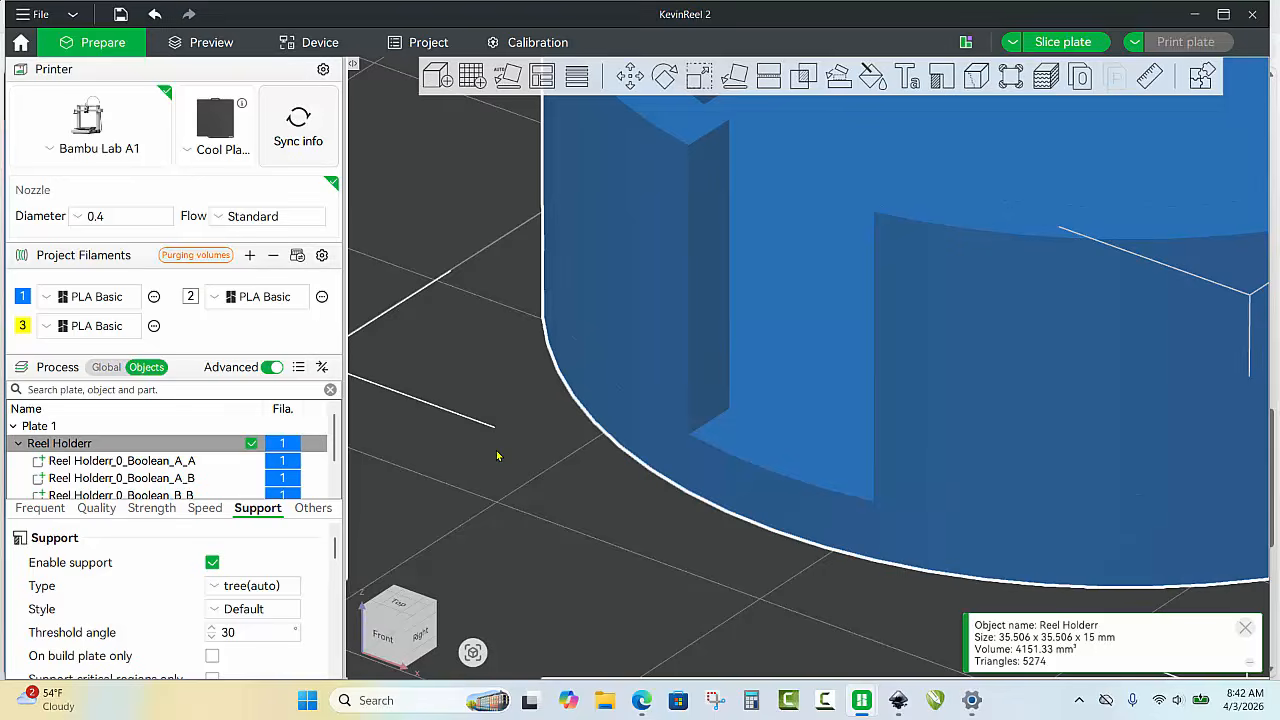
click(497, 456)
scroll(497, 456, down, 6)
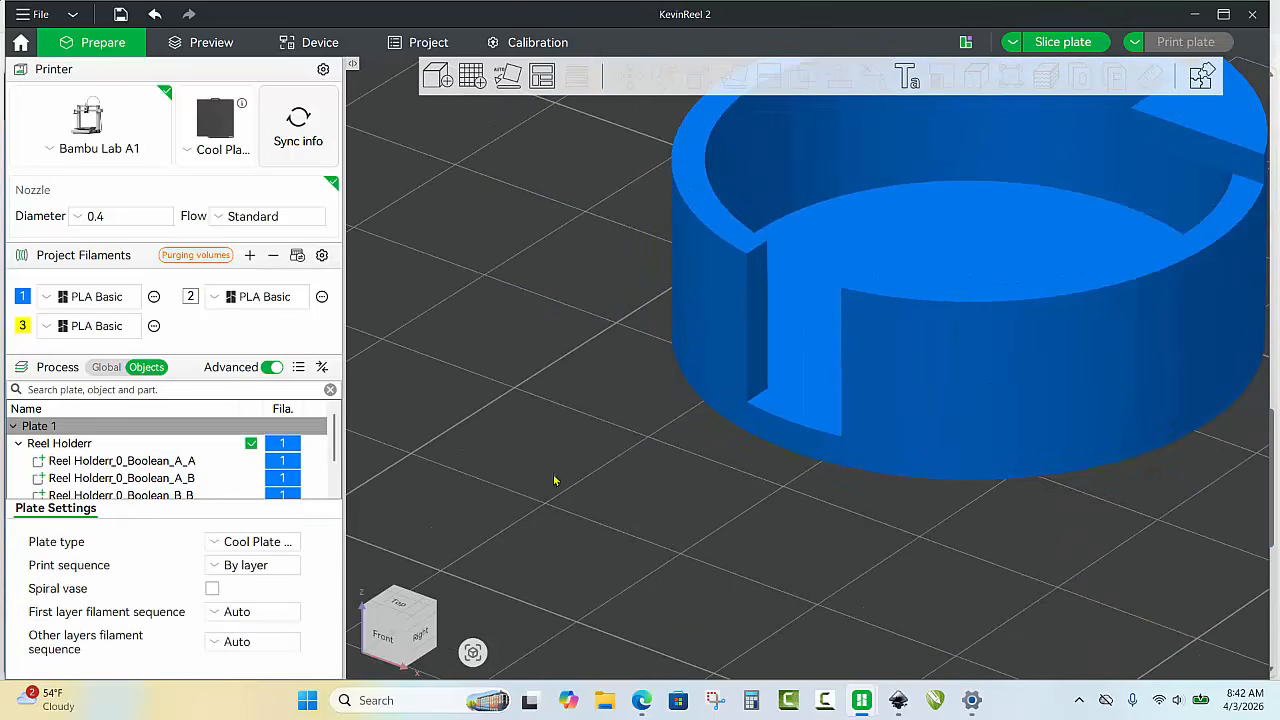
right_drag(556, 481, 466, 557)
scroll(466, 557, down, 2)
scroll(988, 404, up, 1)
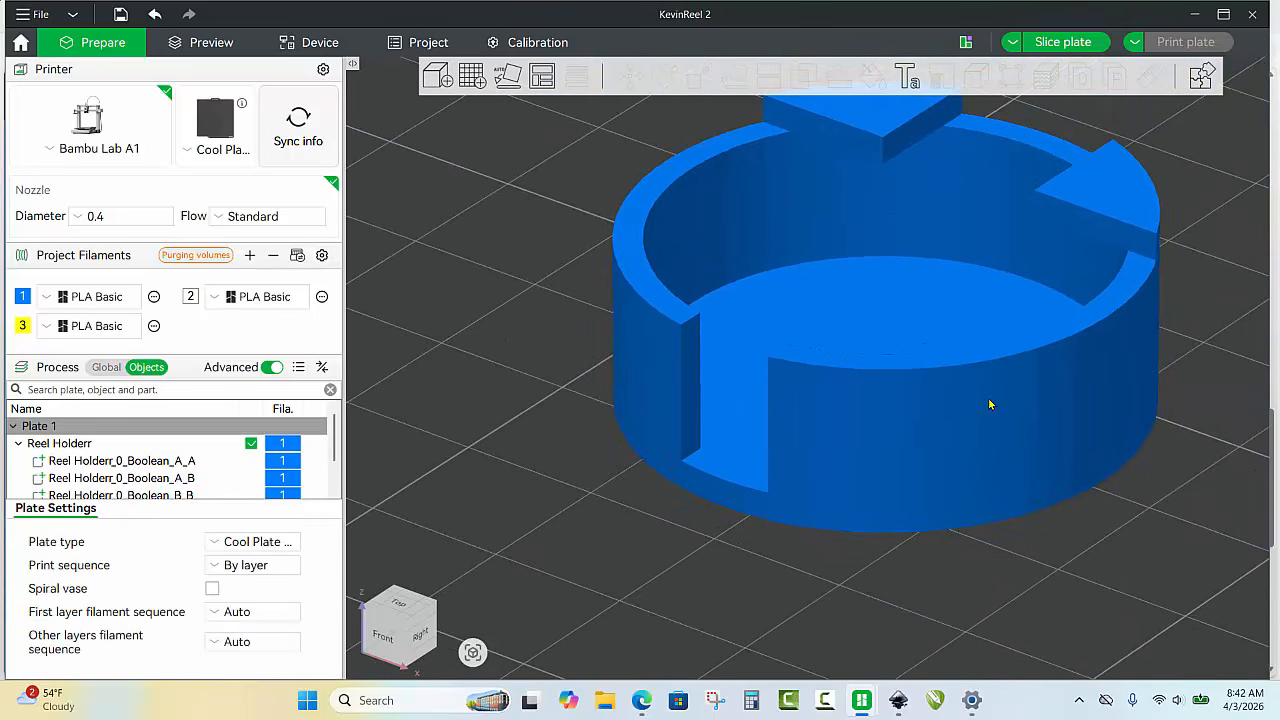
Measure the inner wall height of the reel holder from the floor edge to the rim edge directly above it.
click(990, 403)
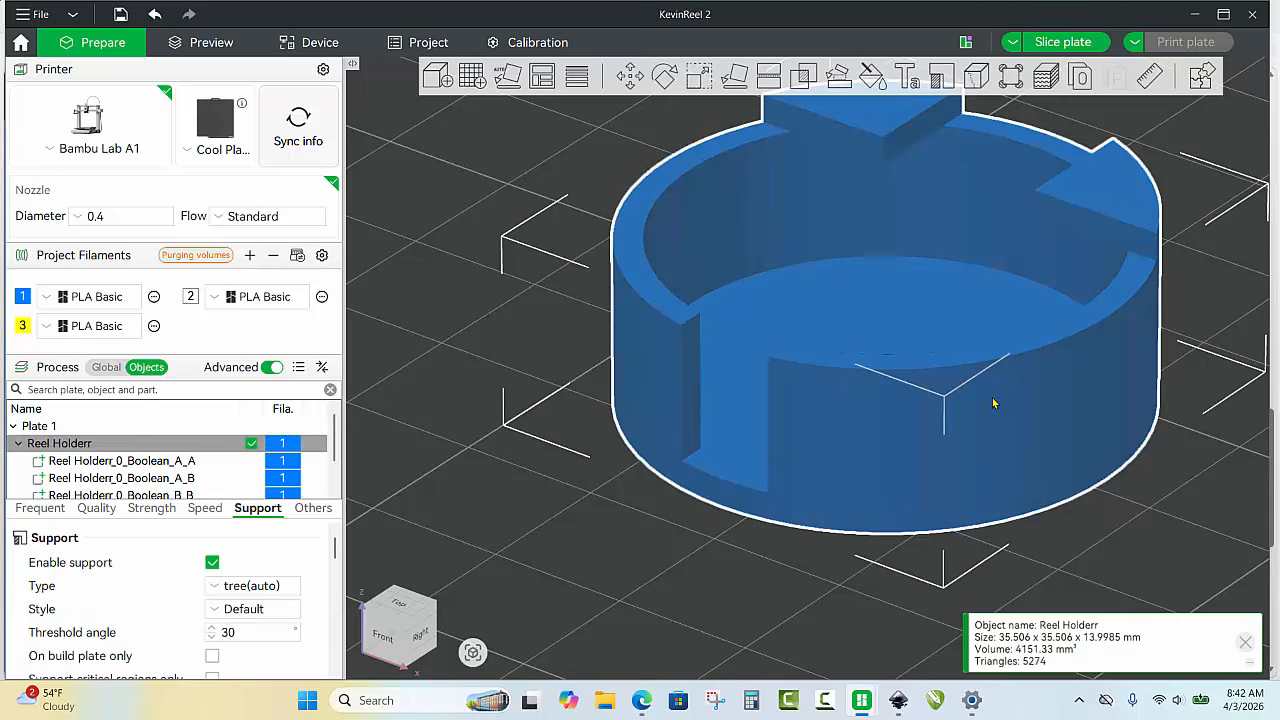
click(1152, 84)
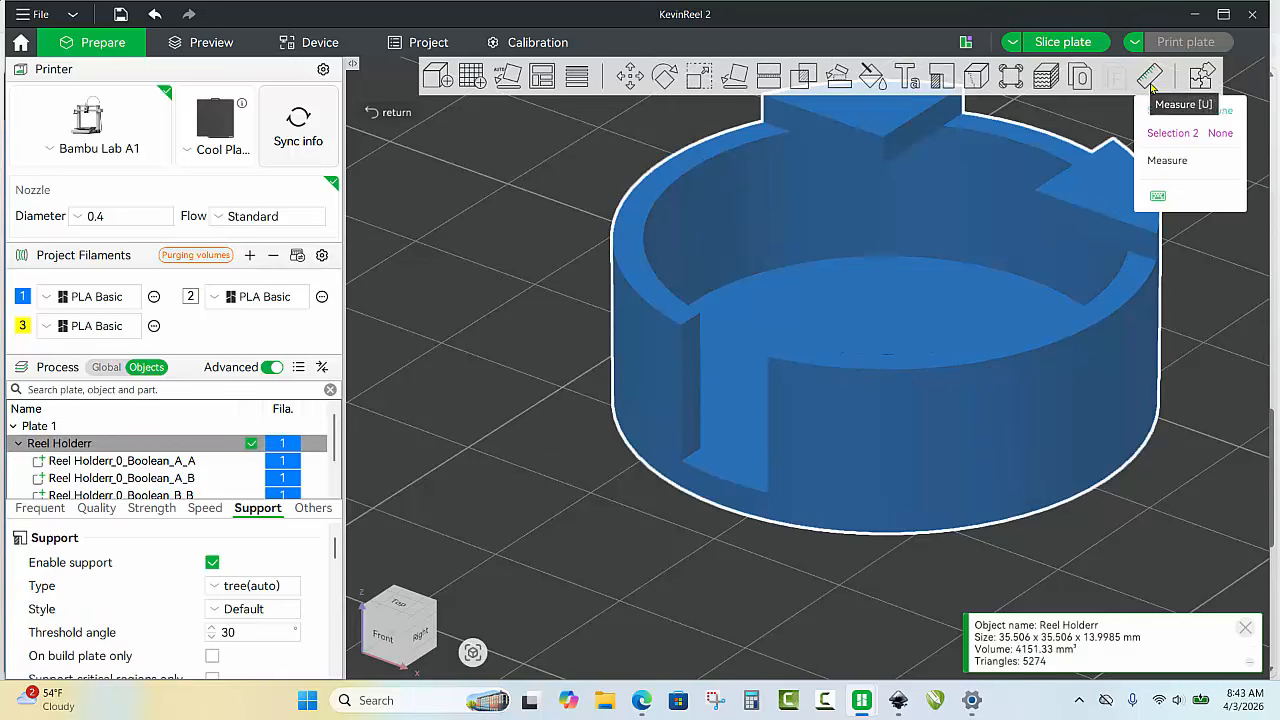
click(952, 260)
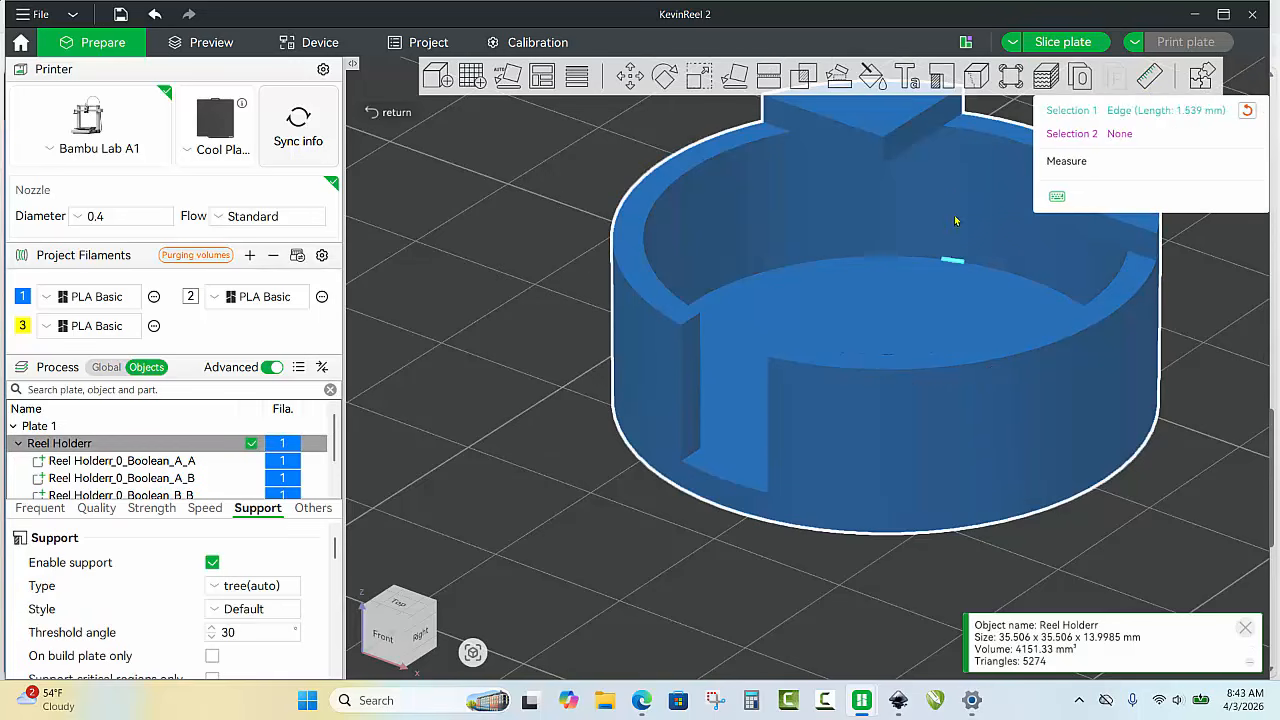
click(955, 128)
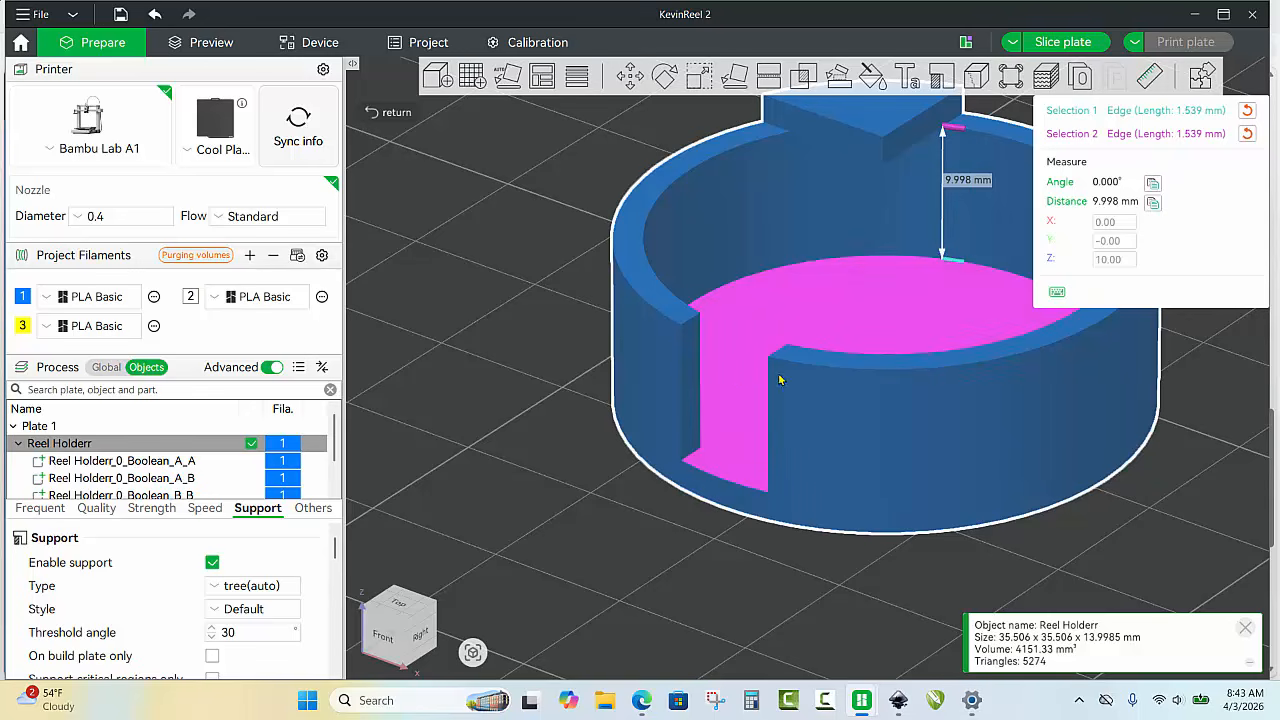
key(Escape)
key(Escape)
key(Escape)
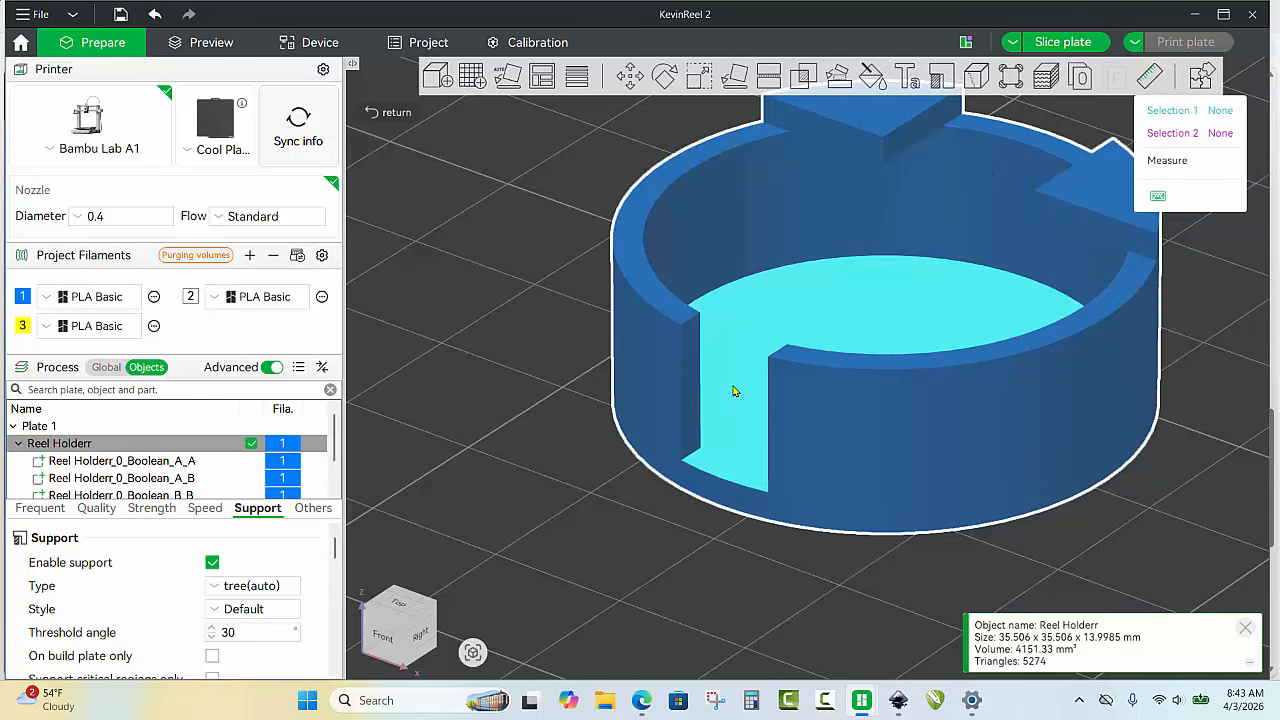
Merge the three reel holder parts into one with a Boolean union, without keeping the original models.
scroll(806, 360, down, 2)
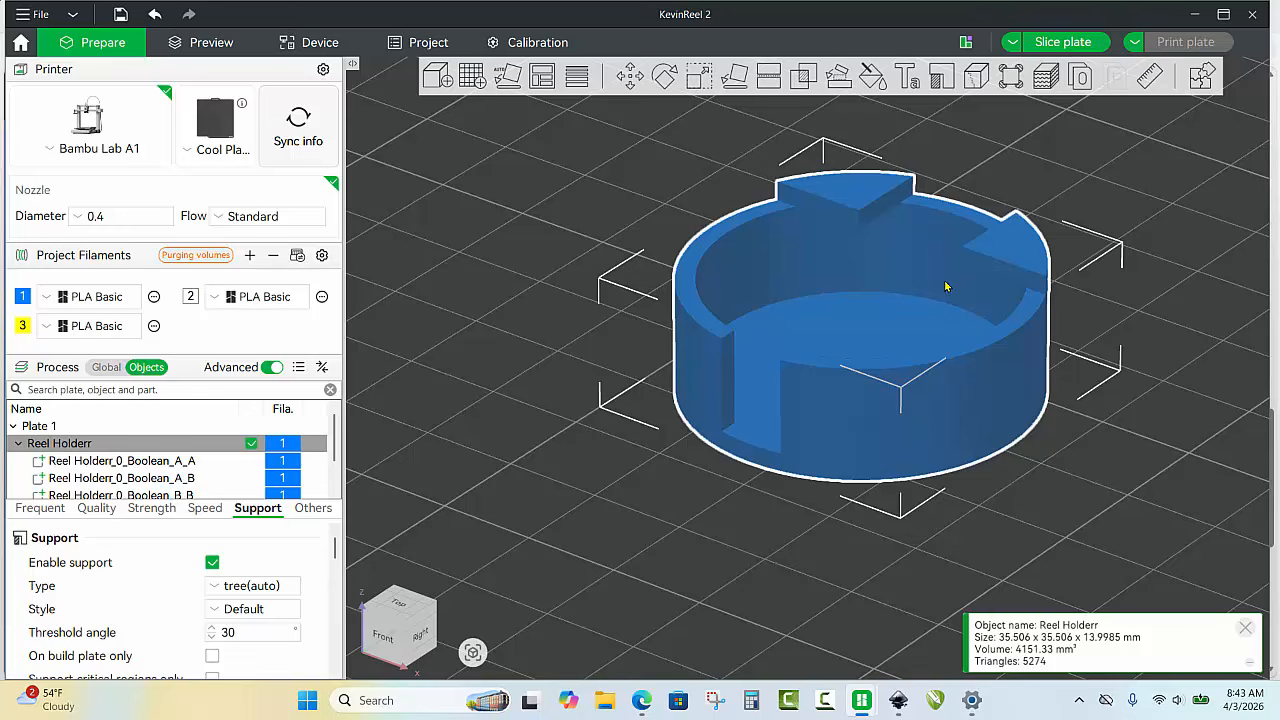
right_drag(590, 440, 481, 493)
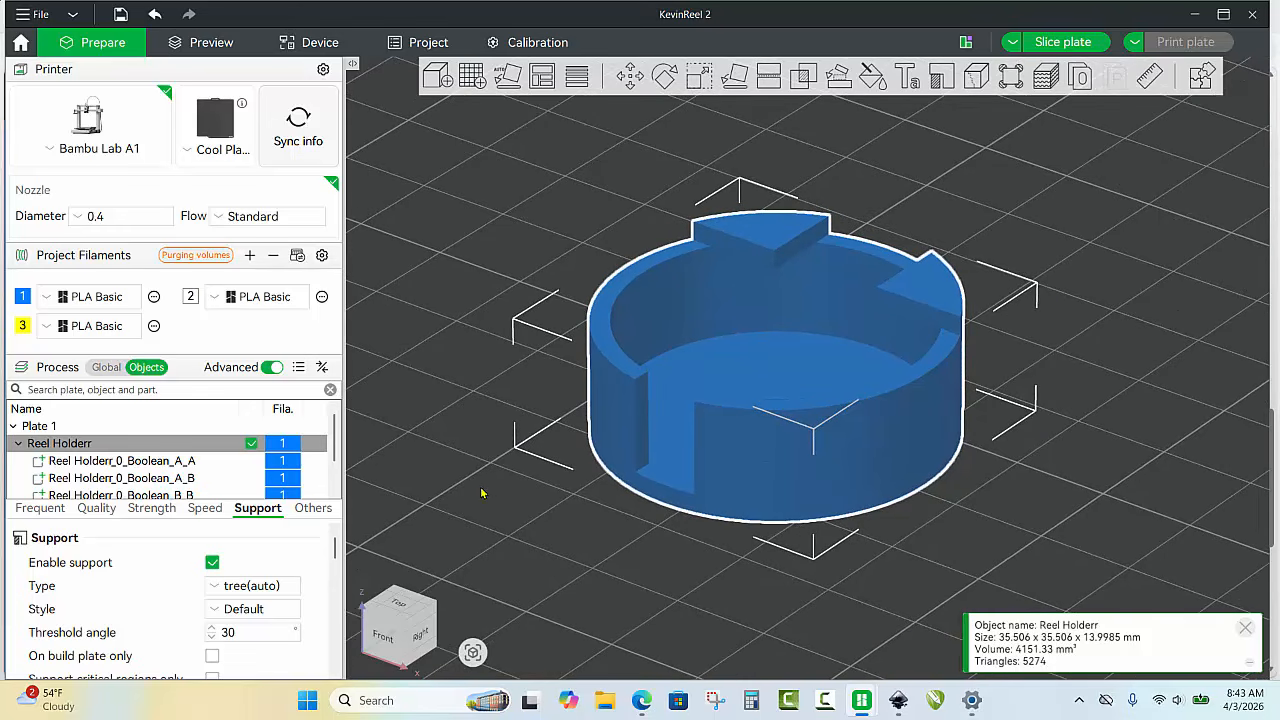
click(481, 495)
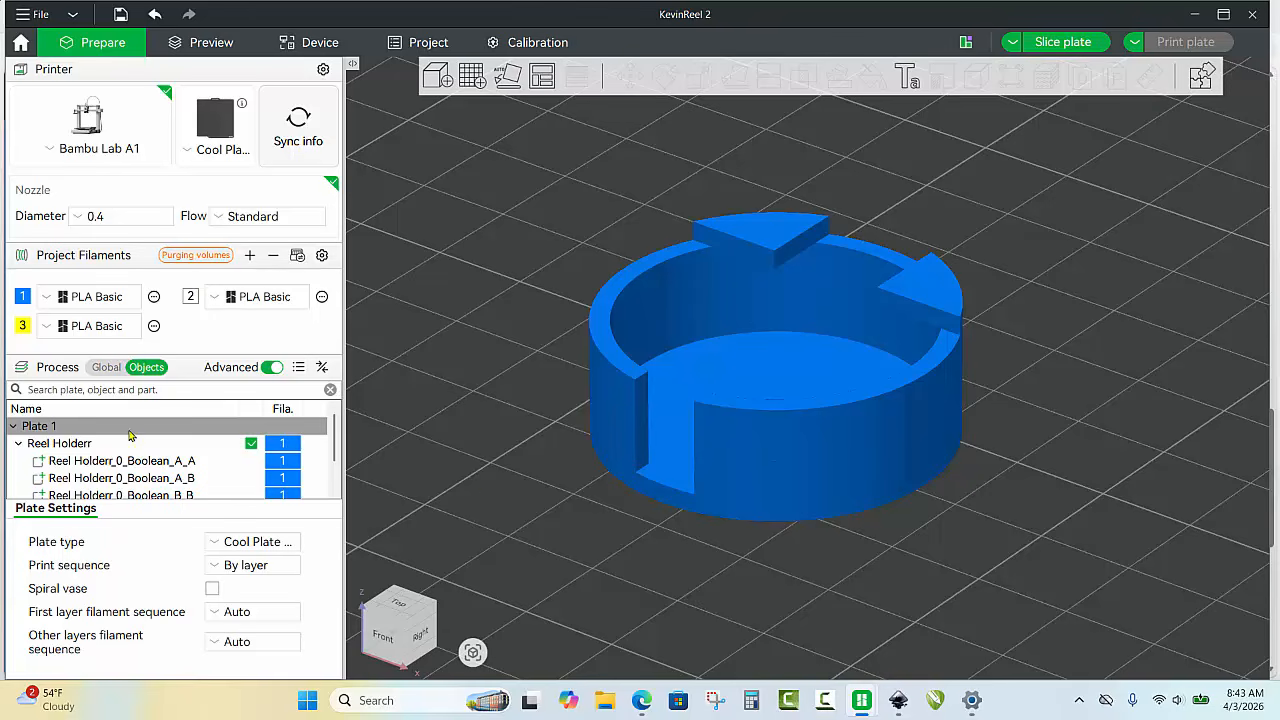
scroll(170, 463, down, 1)
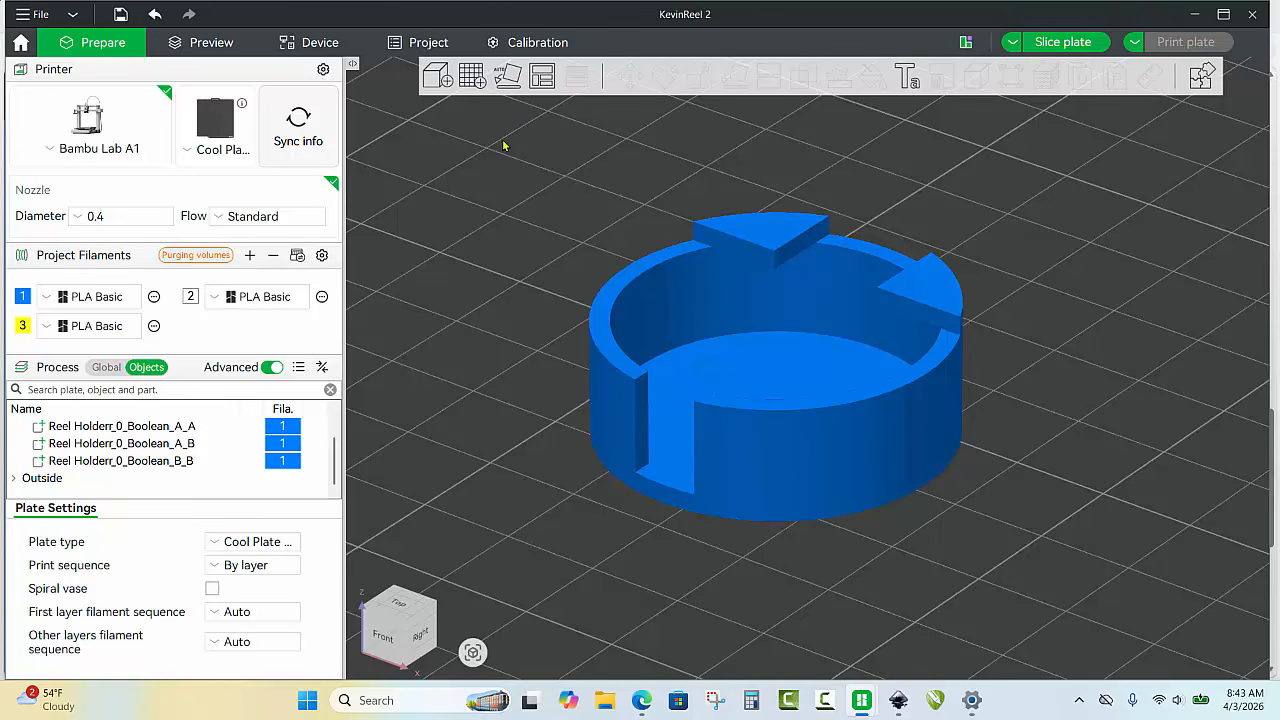
drag(525, 165, 1051, 628)
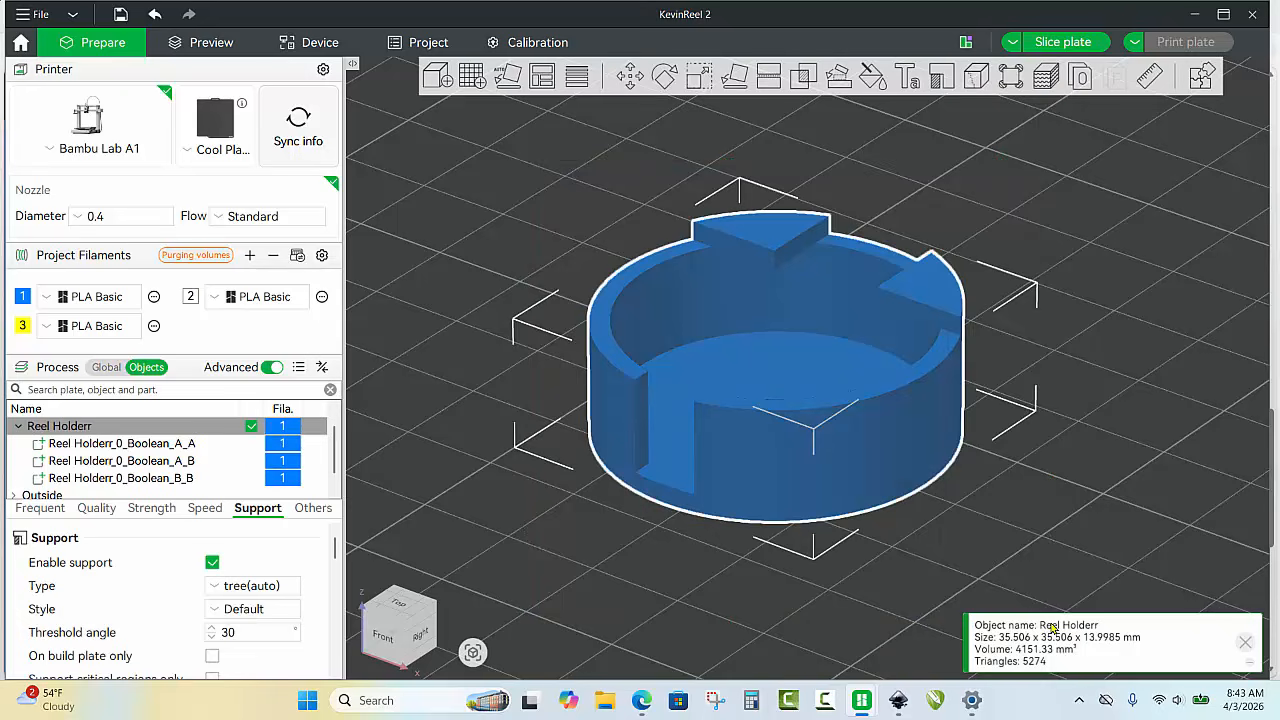
click(803, 76)
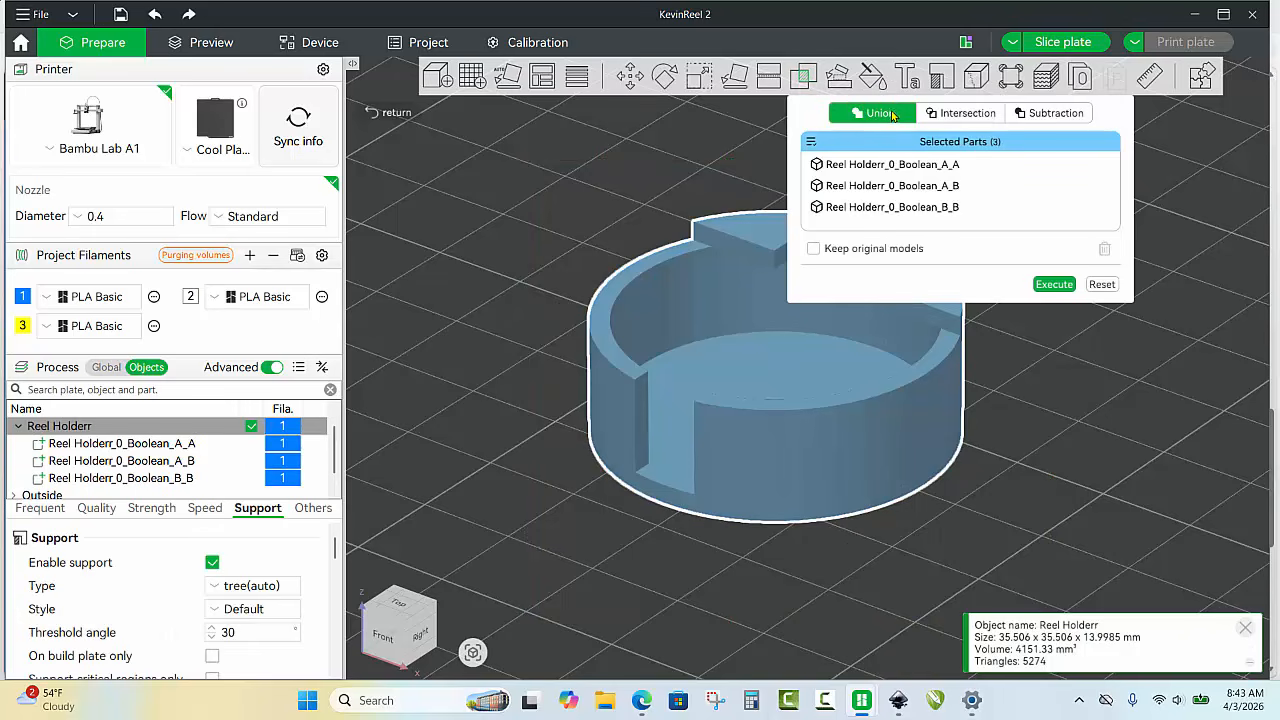
click(1054, 285)
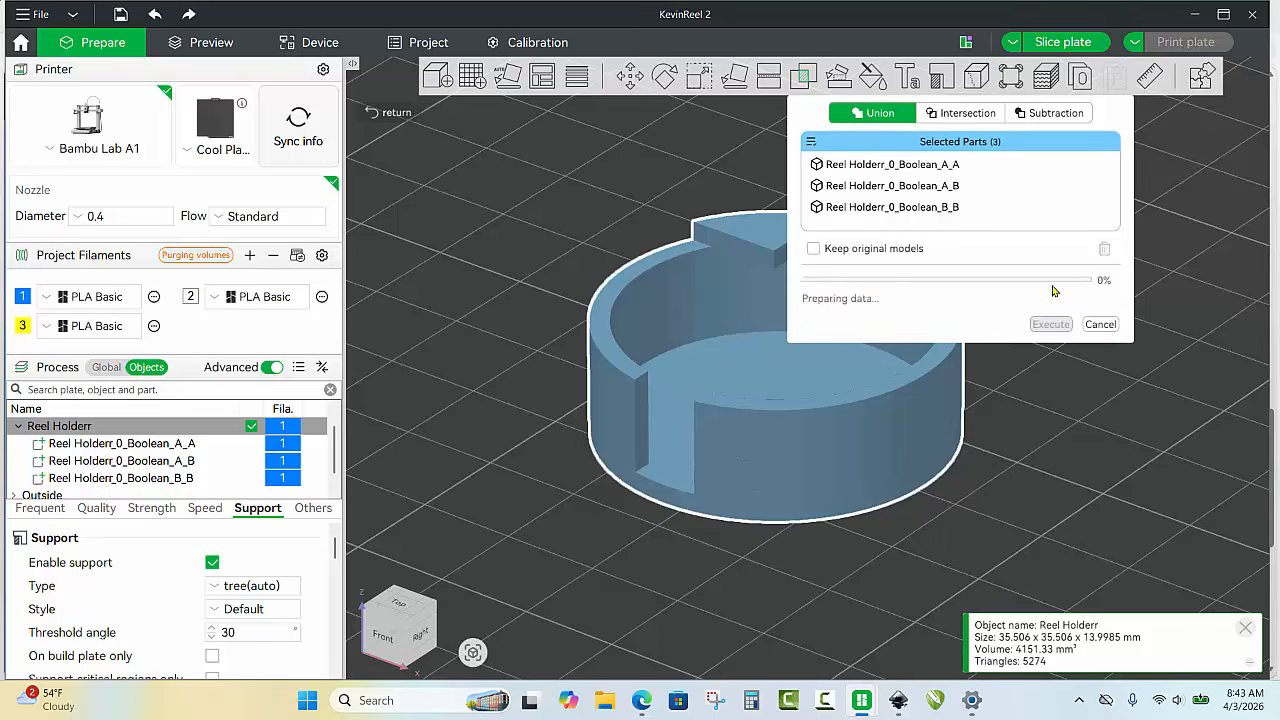
click(1128, 389)
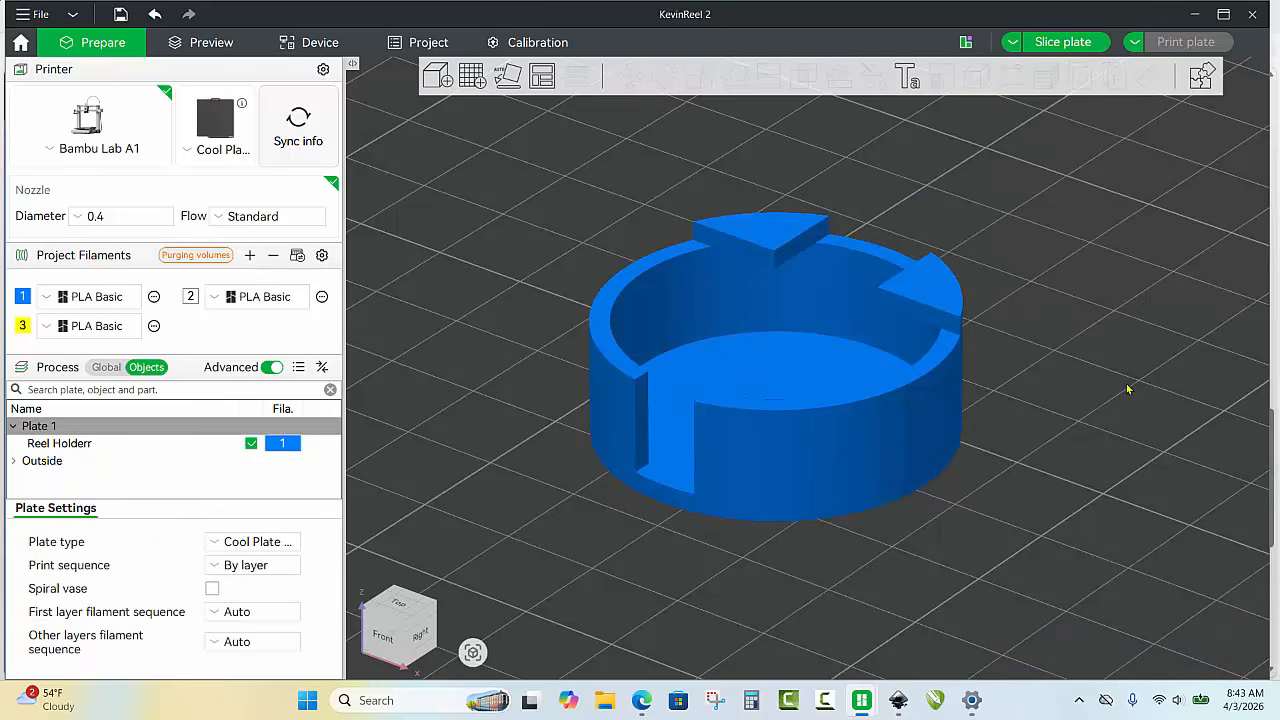
Cut the reel holder into two parts with a horizontal planar cut at a height of 1.02 mm through the base.
key(3)
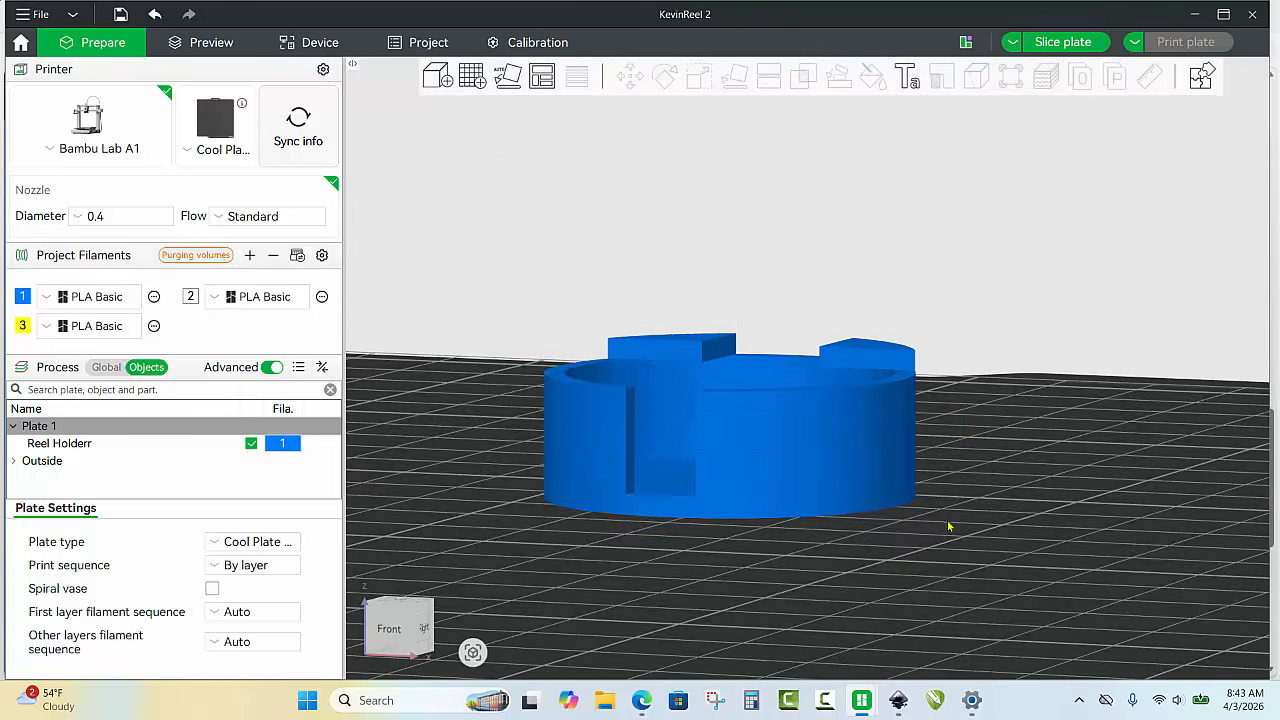
key(0)
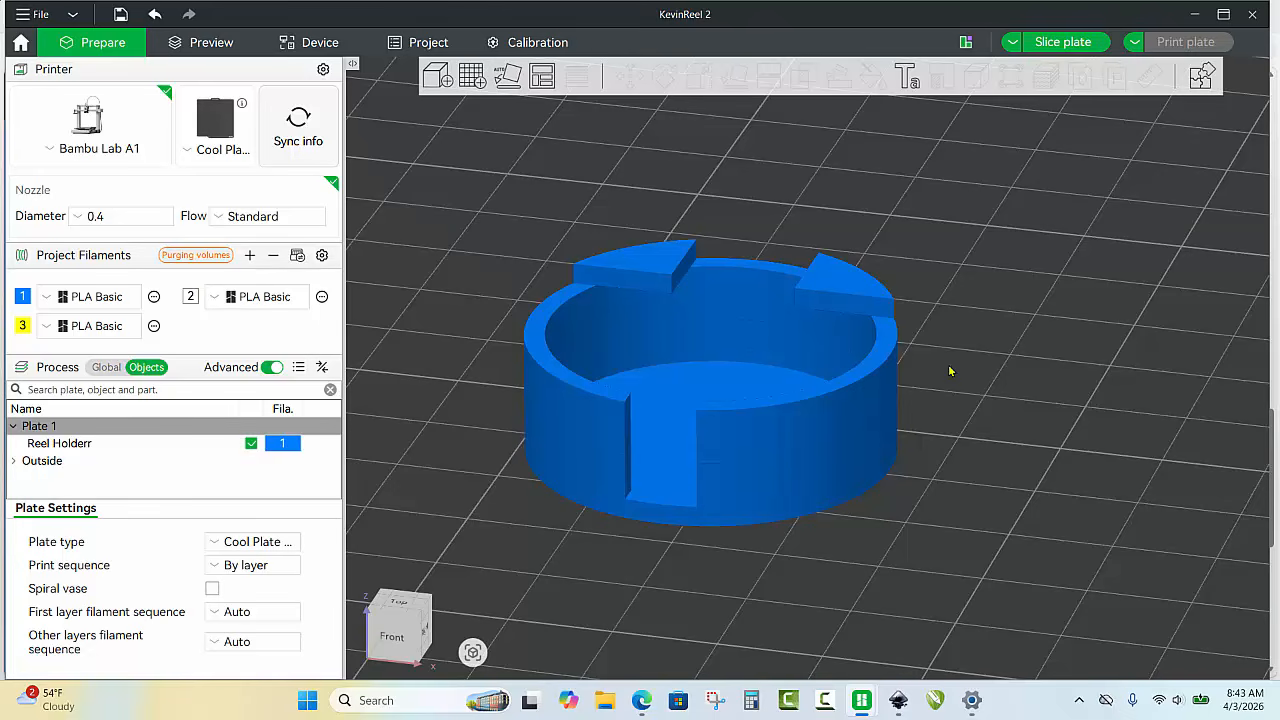
click(672, 518)
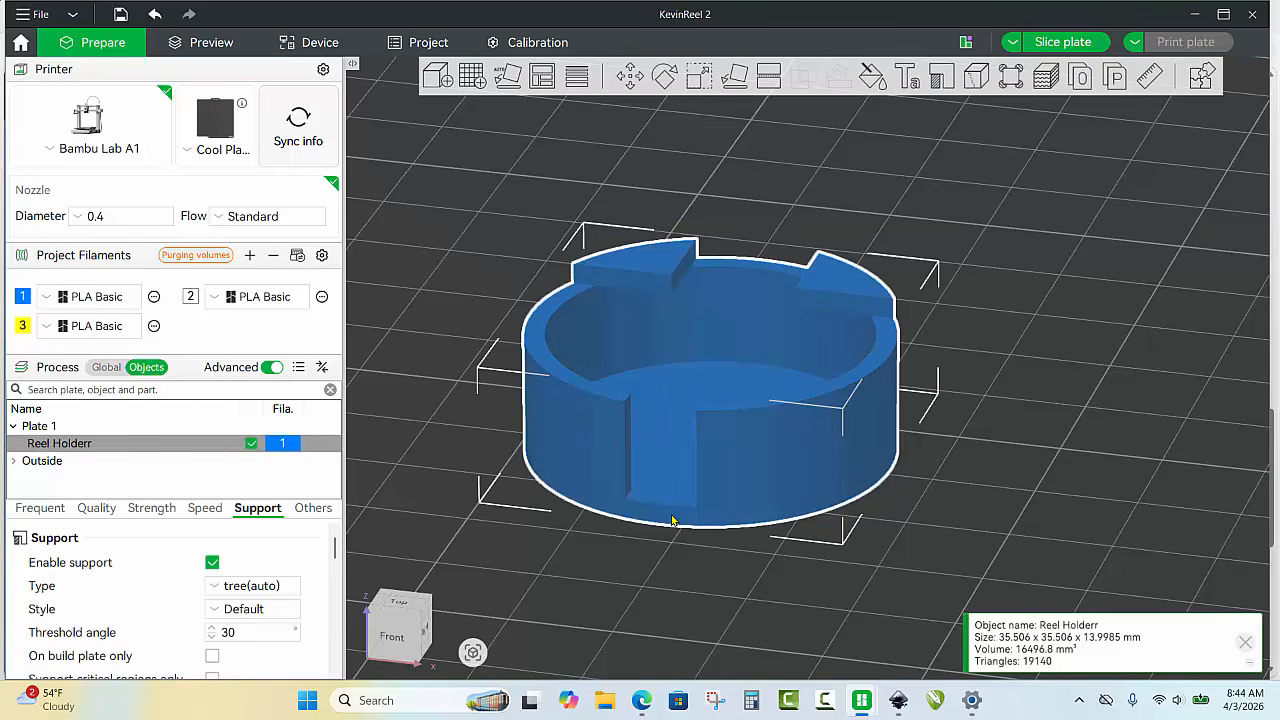
click(768, 76)
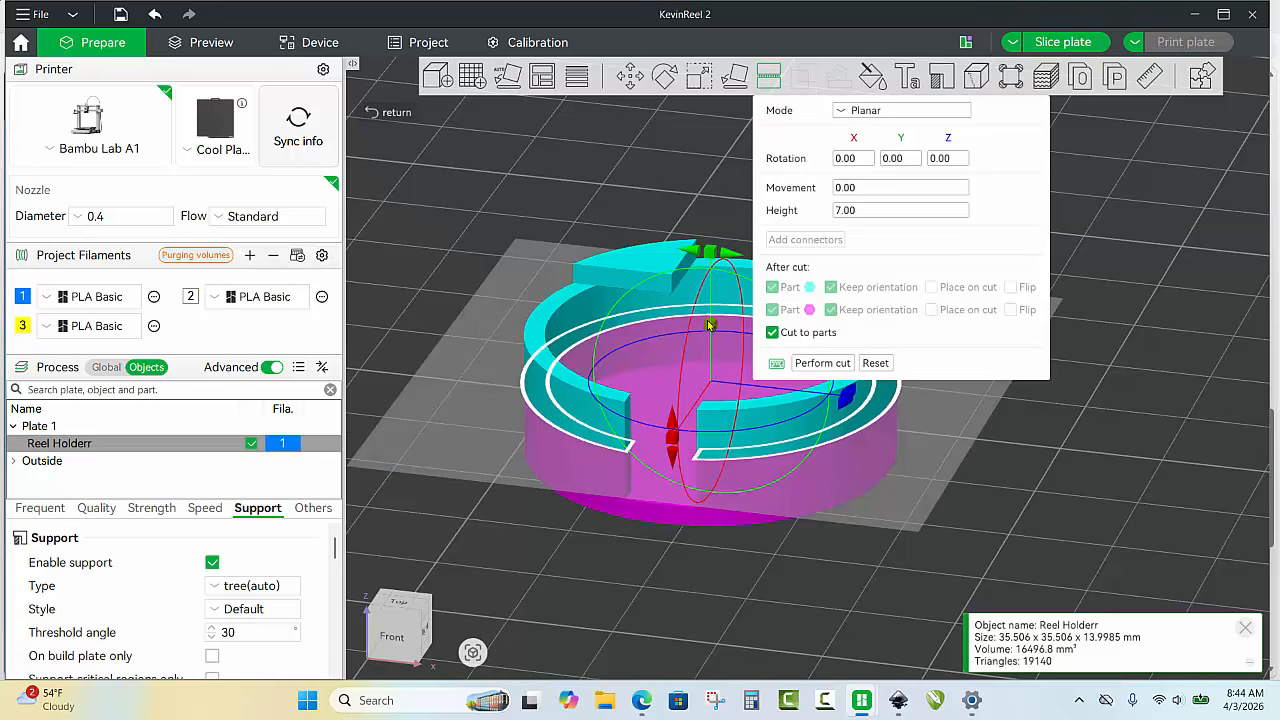
drag(708, 321, 711, 402)
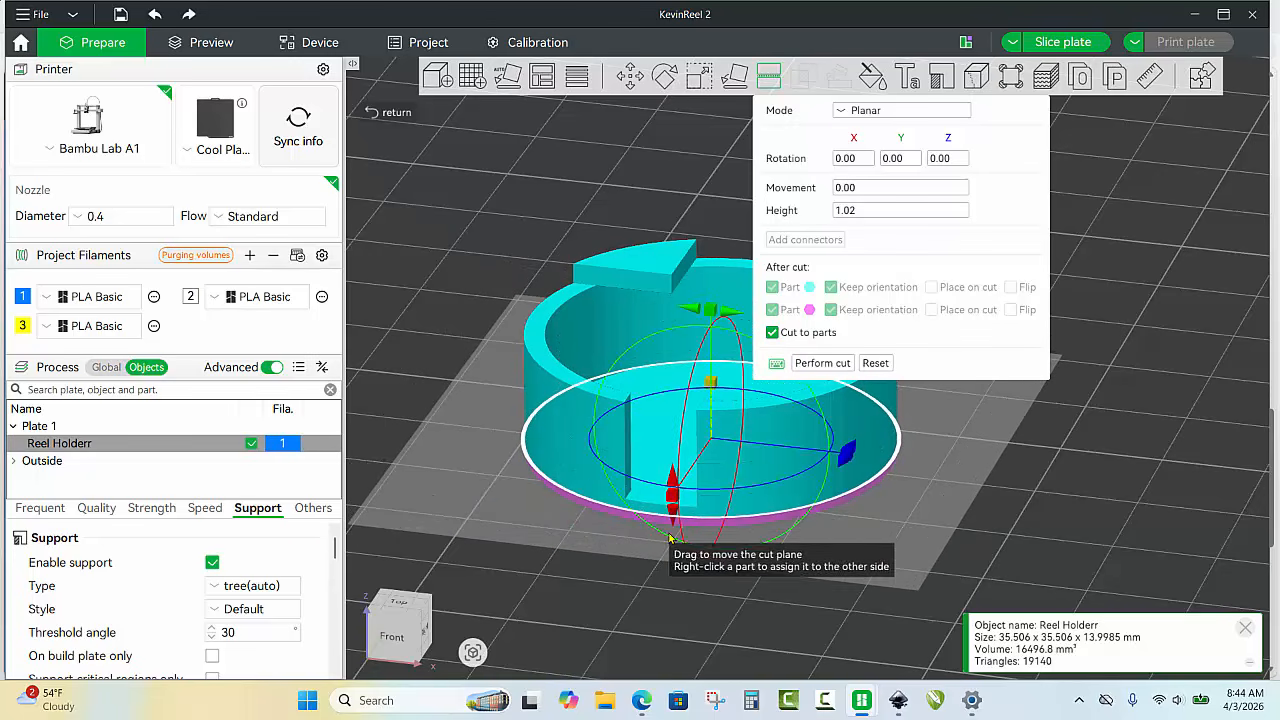
click(816, 372)
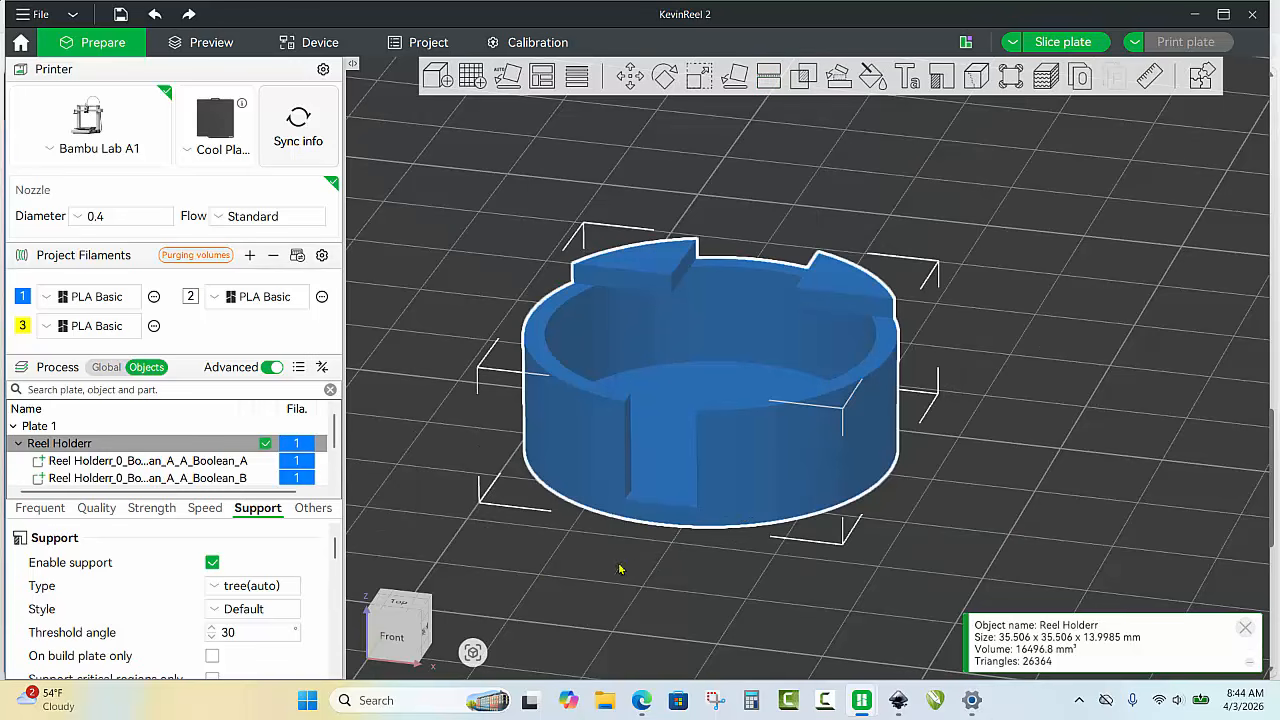
click(482, 538)
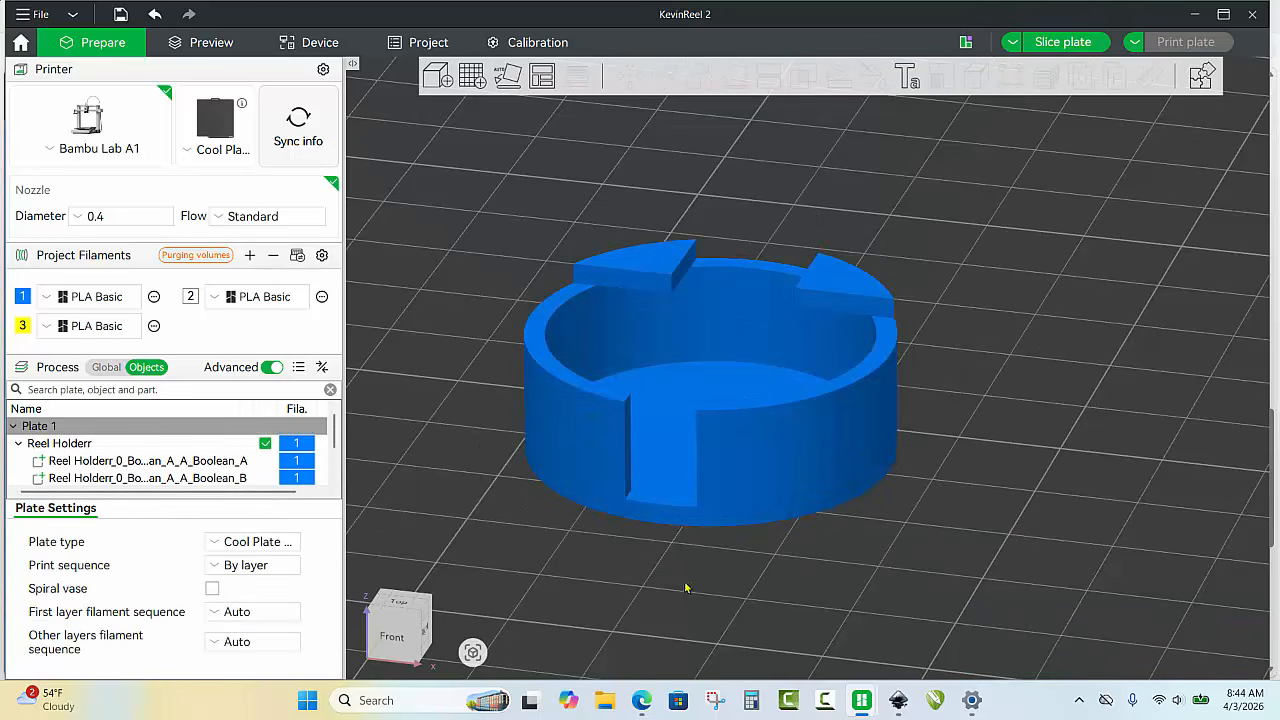
Scale the thin bottom disc of the reel holder to a Z size of 2.02 mm without uniform scaling.
click(690, 527)
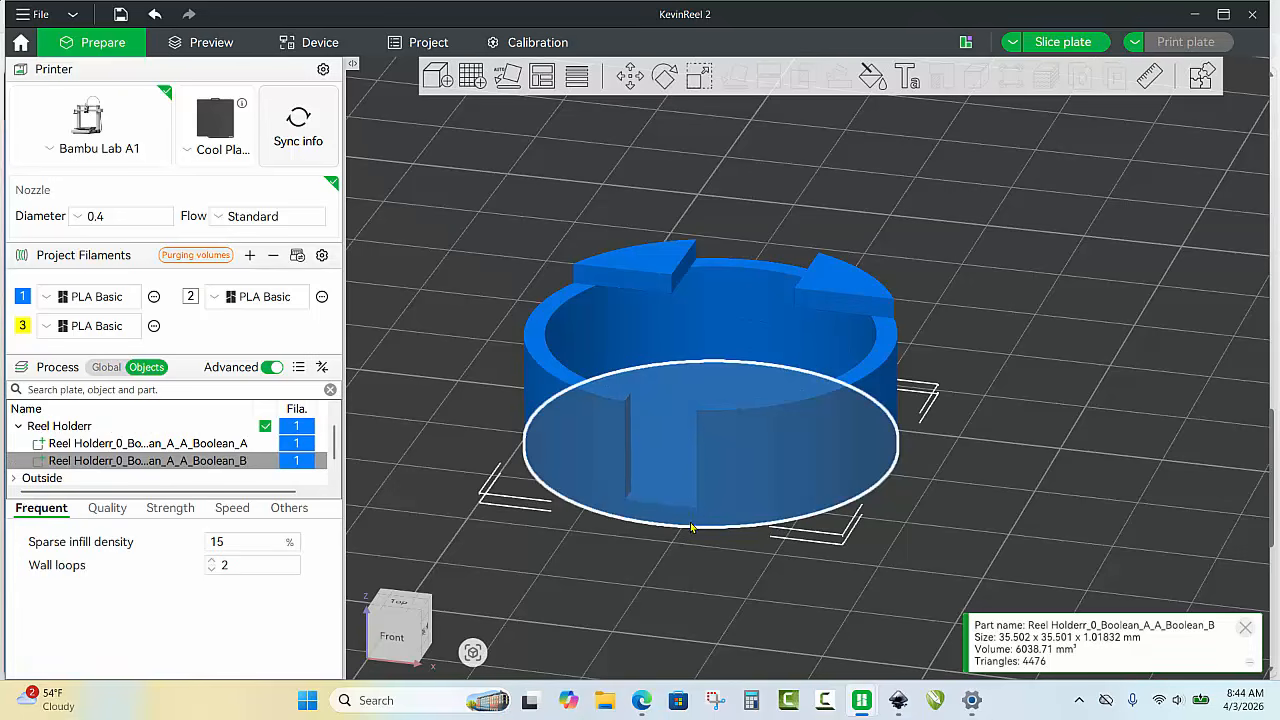
click(703, 79)
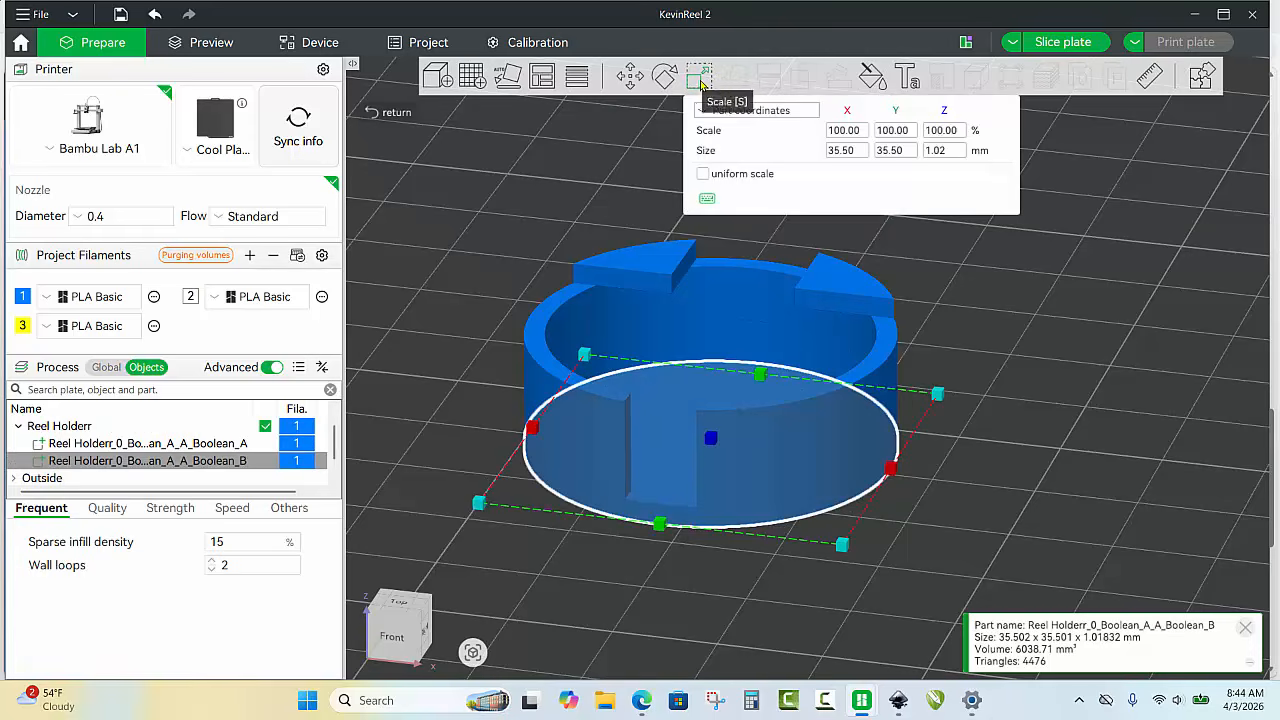
click(950, 151)
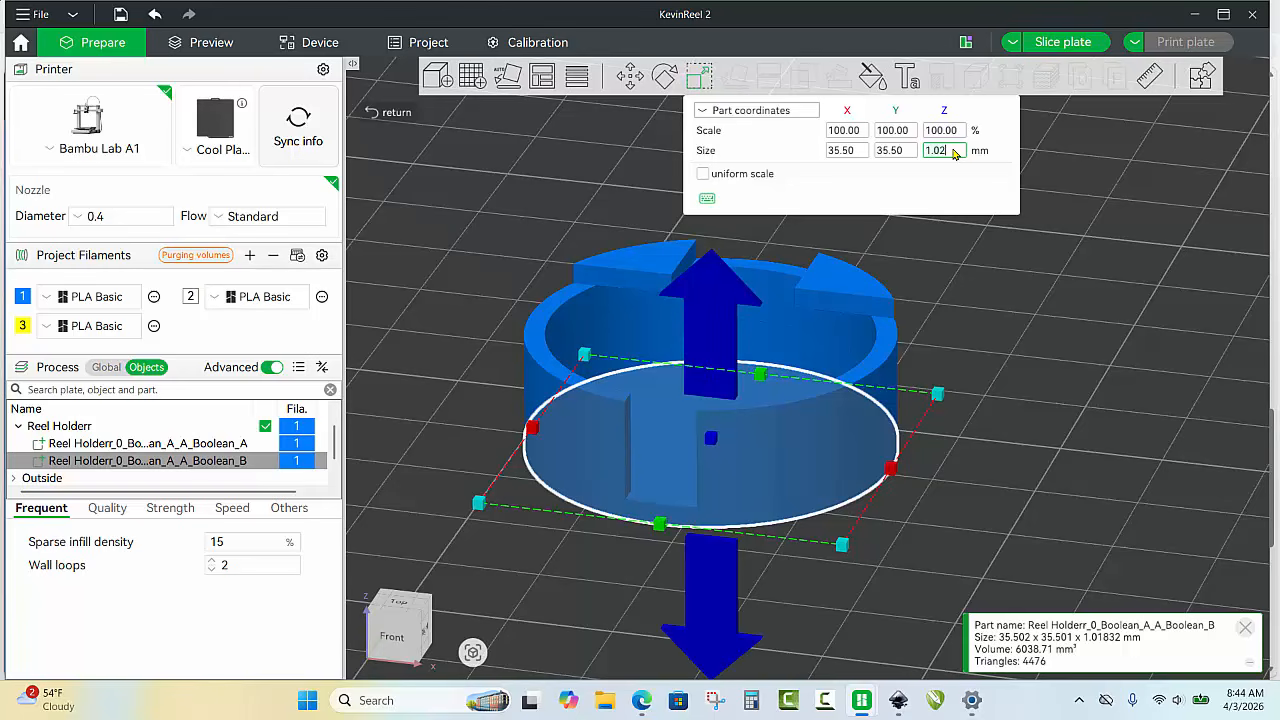
key(BackSpace)
key(BackSpace)
key(BackSpace)
key(BackSpace)
key(Return)
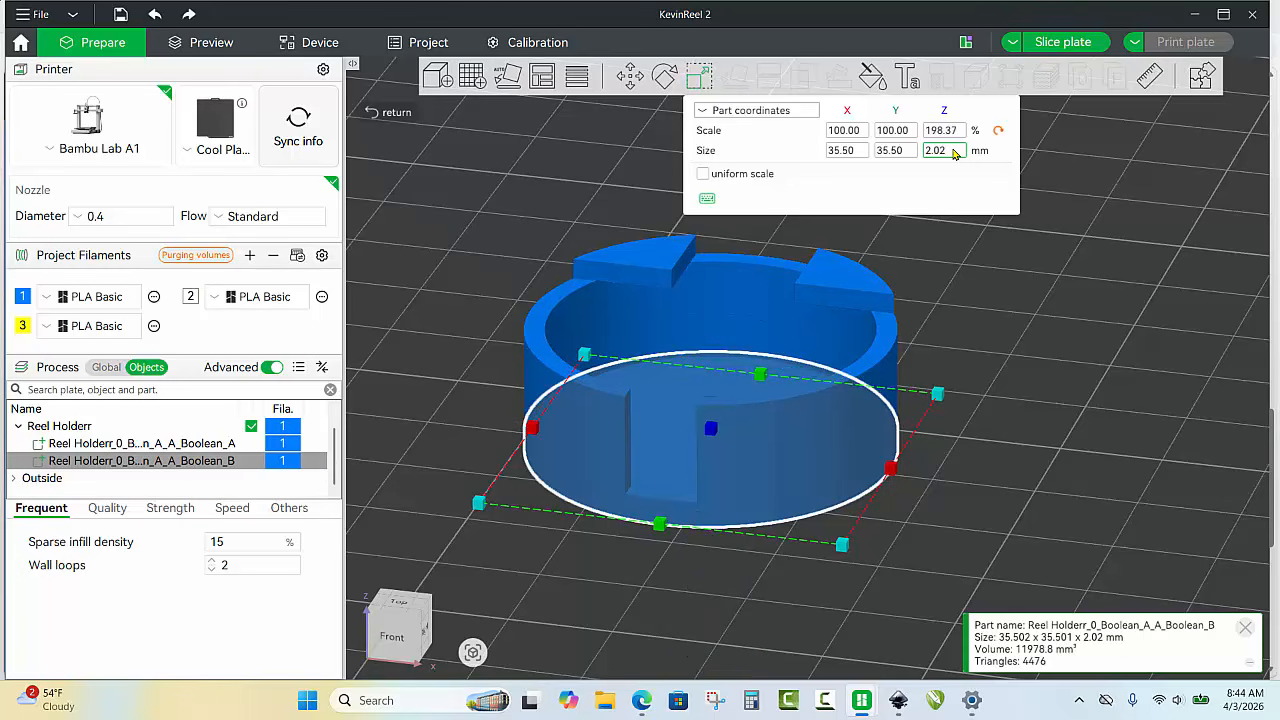
click(675, 571)
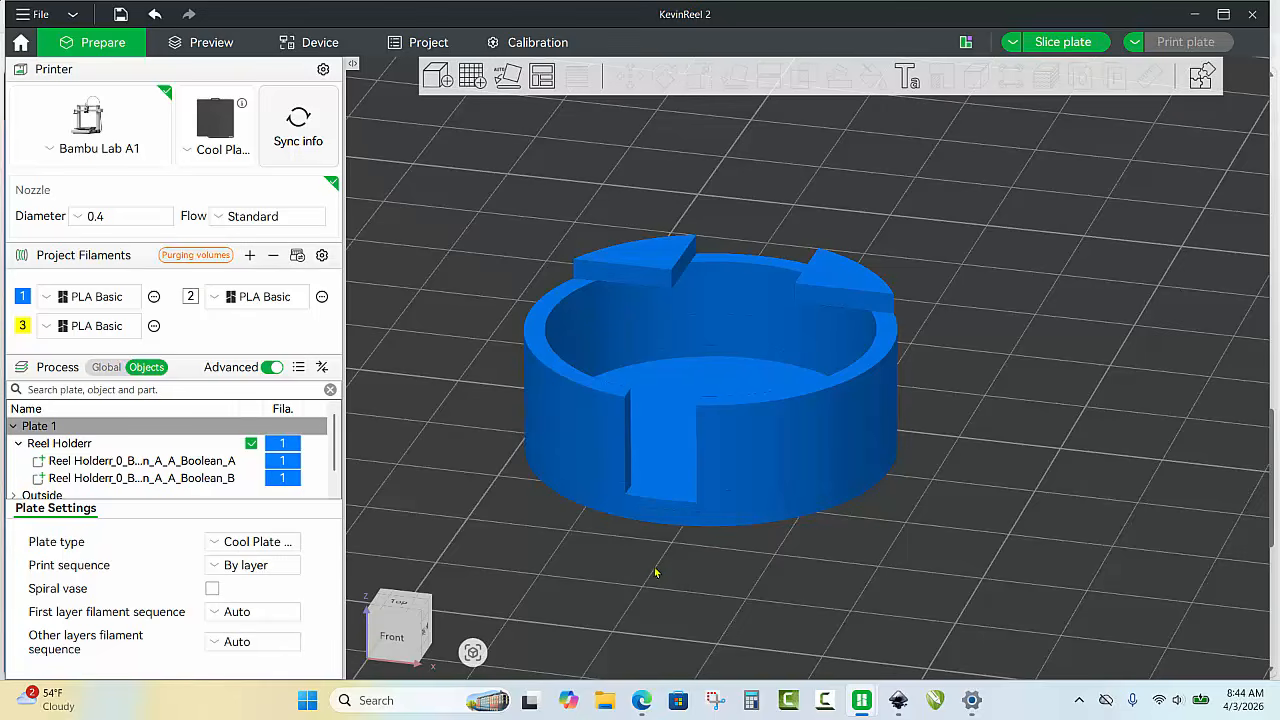
Examine the joint between the upper part and the thickened bottom disc, and select the whole reel holder.
drag(658, 573, 664, 540)
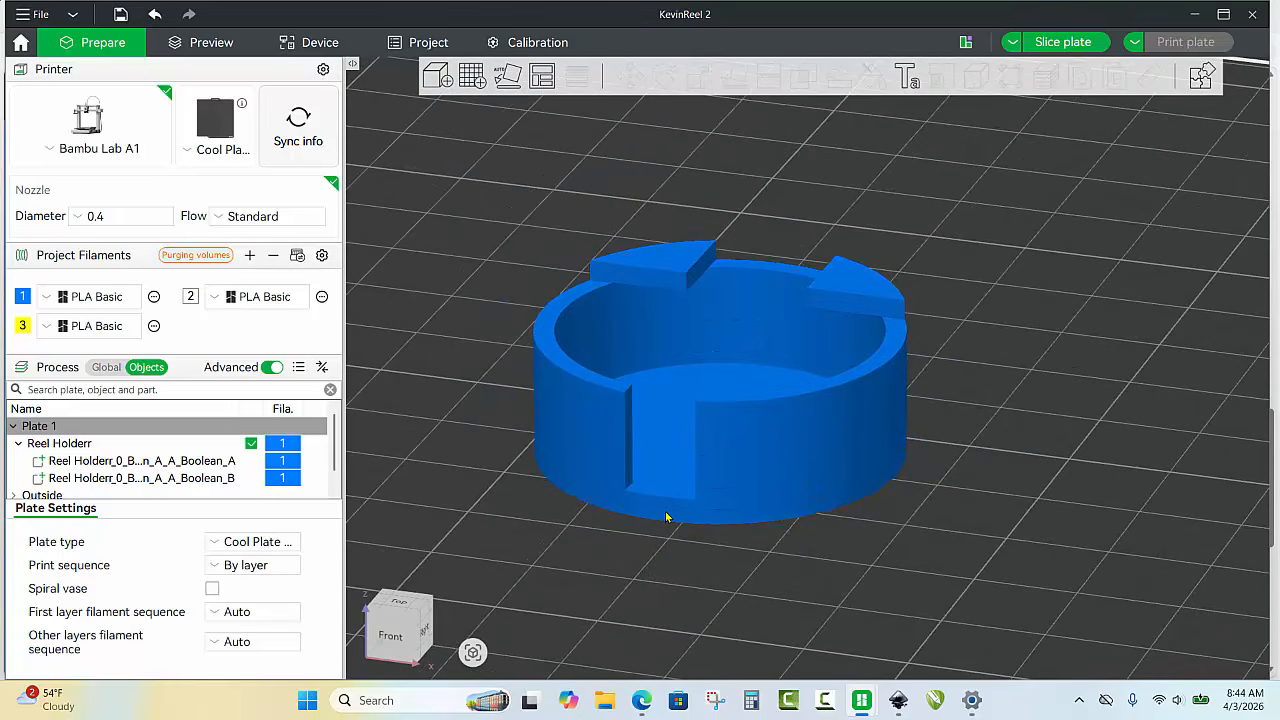
click(629, 463)
scroll(630, 466, up, 5)
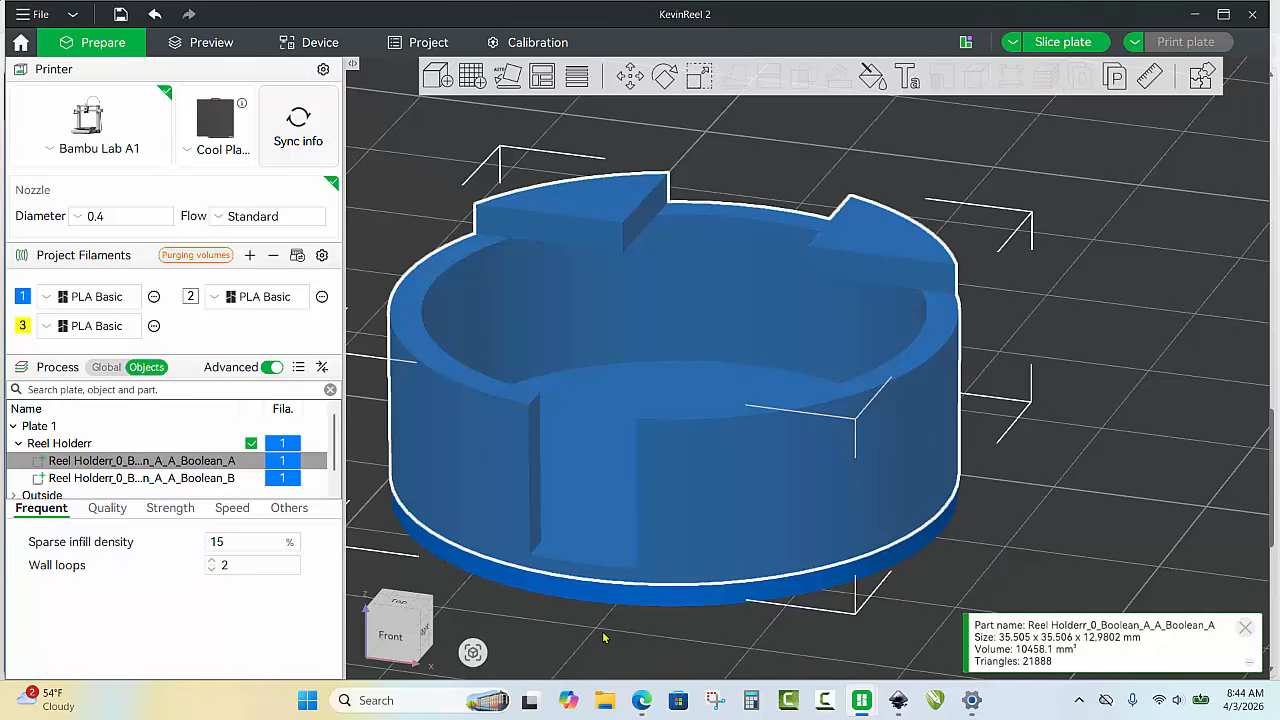
scroll(603, 637, up, 8)
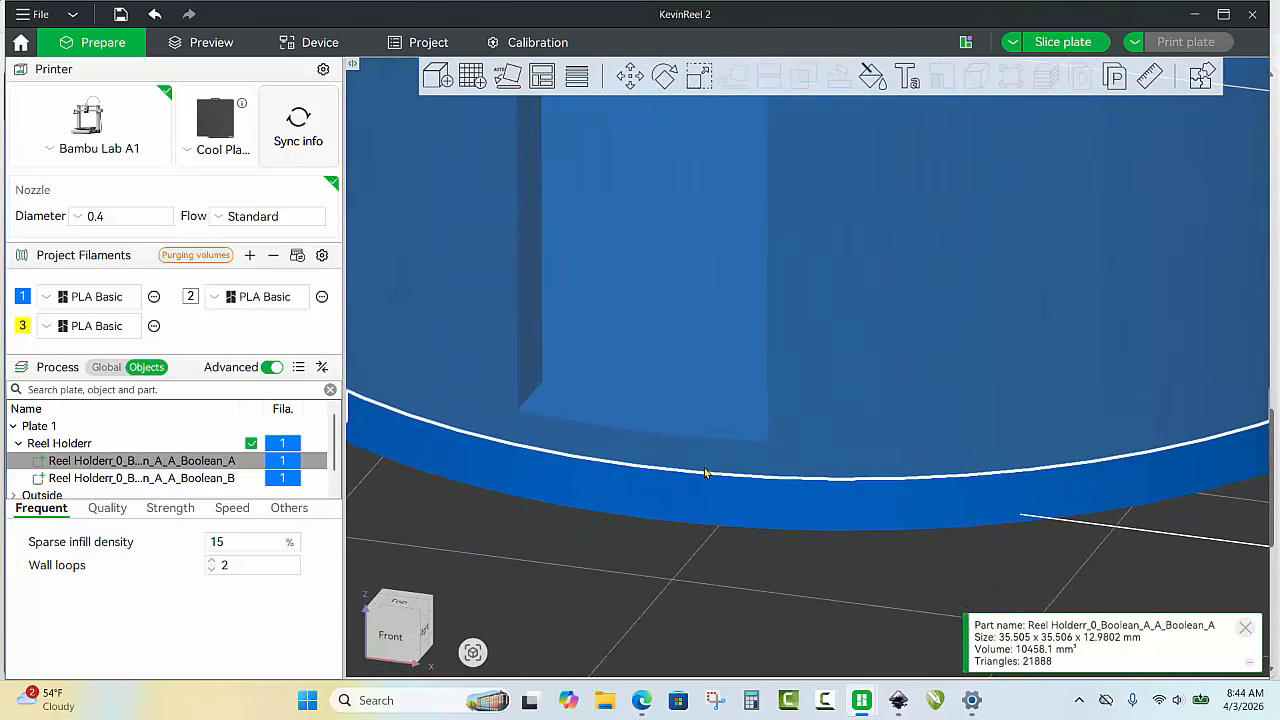
scroll(772, 452, down, 6)
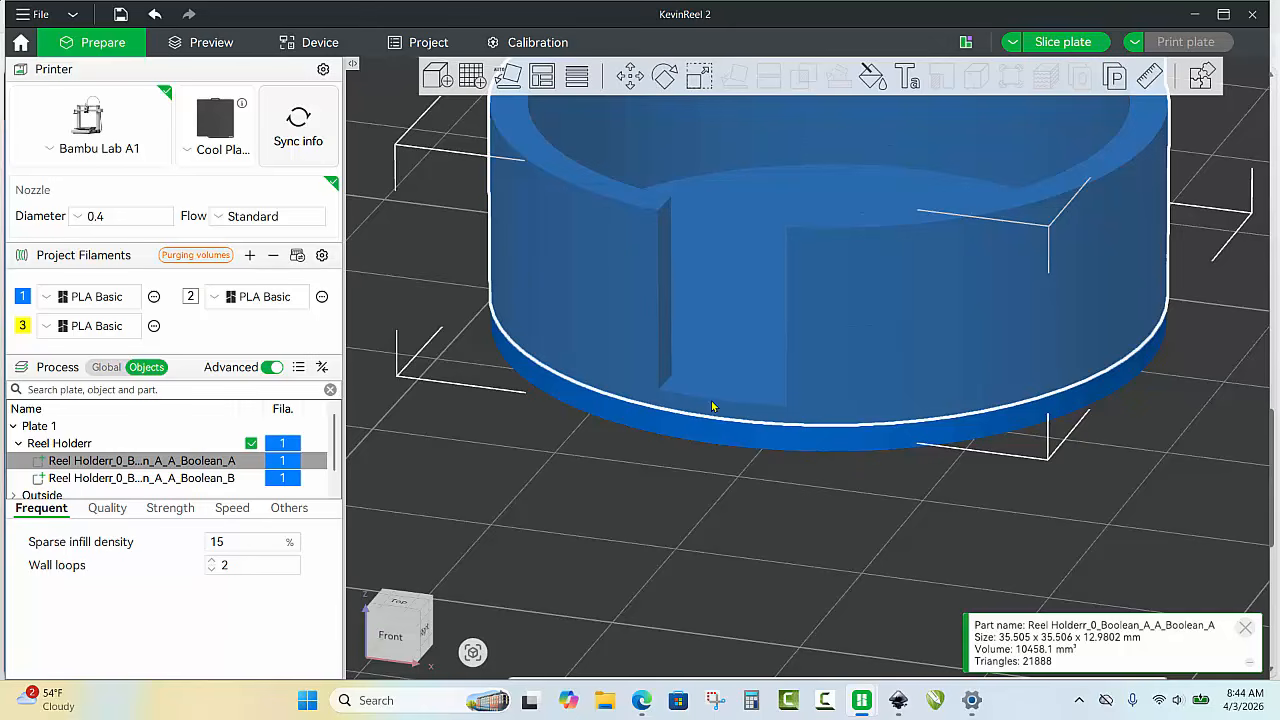
scroll(700, 402, up, 3)
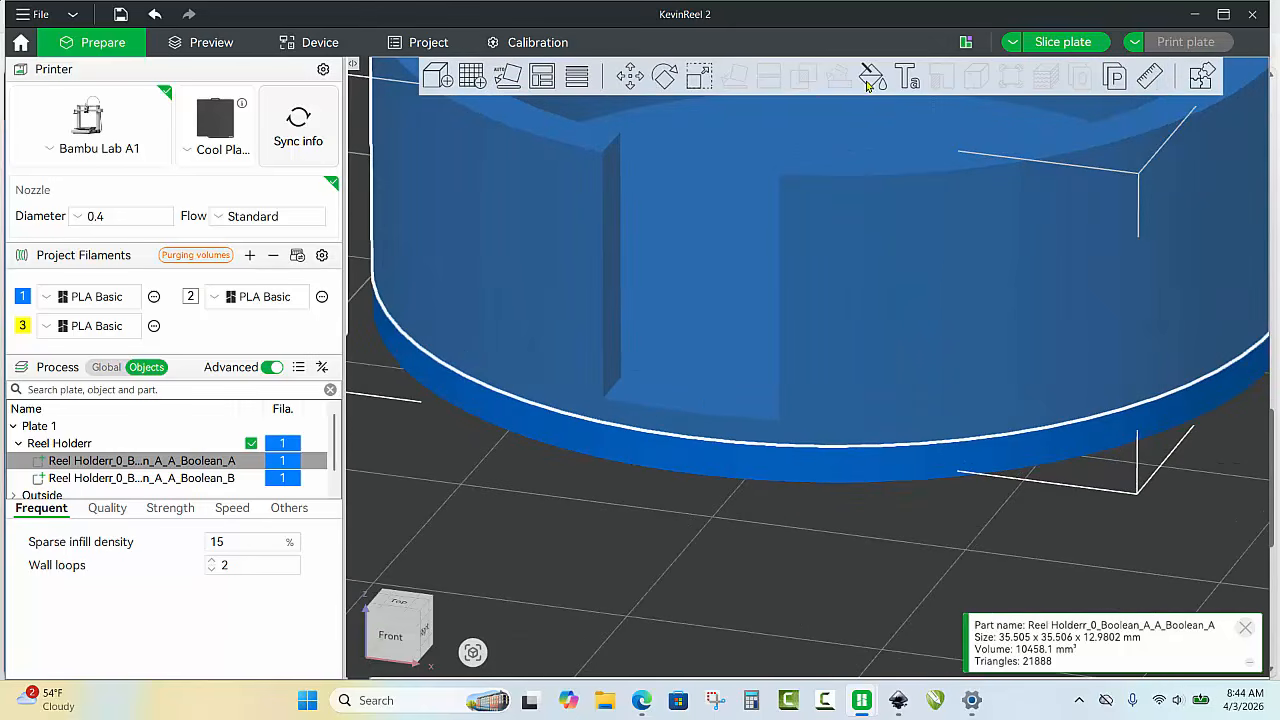
click(687, 510)
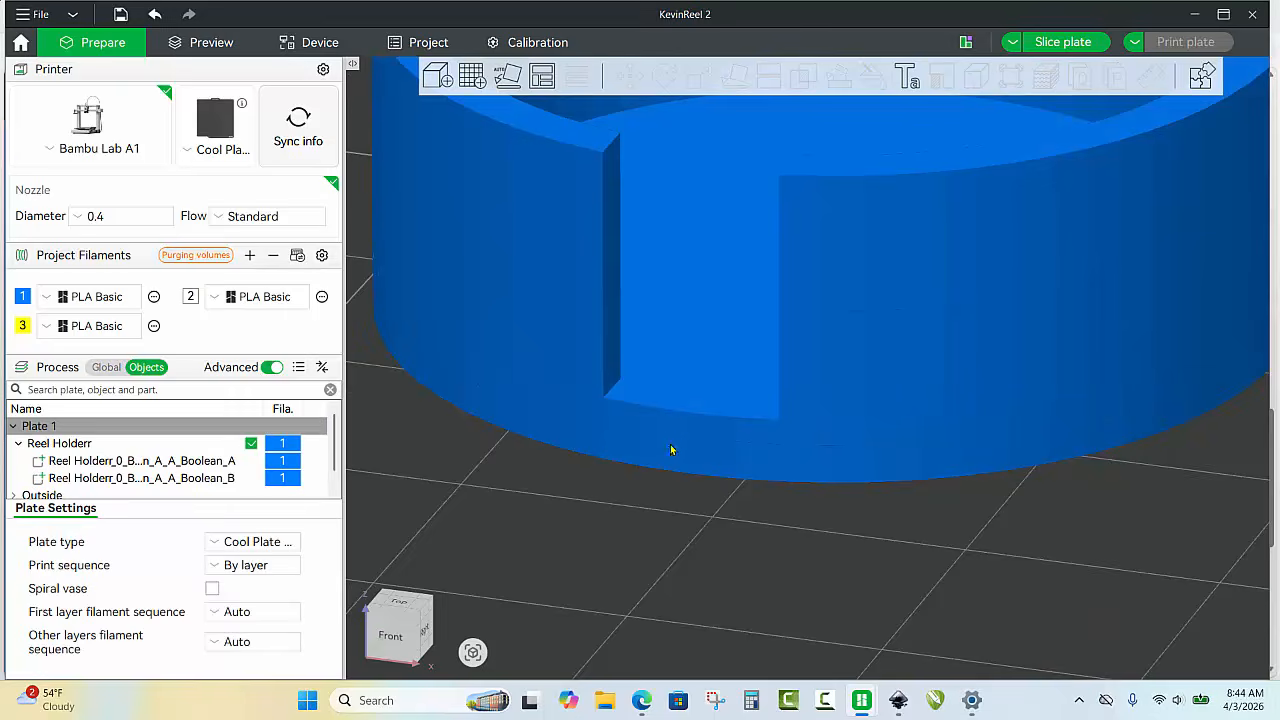
click(733, 448)
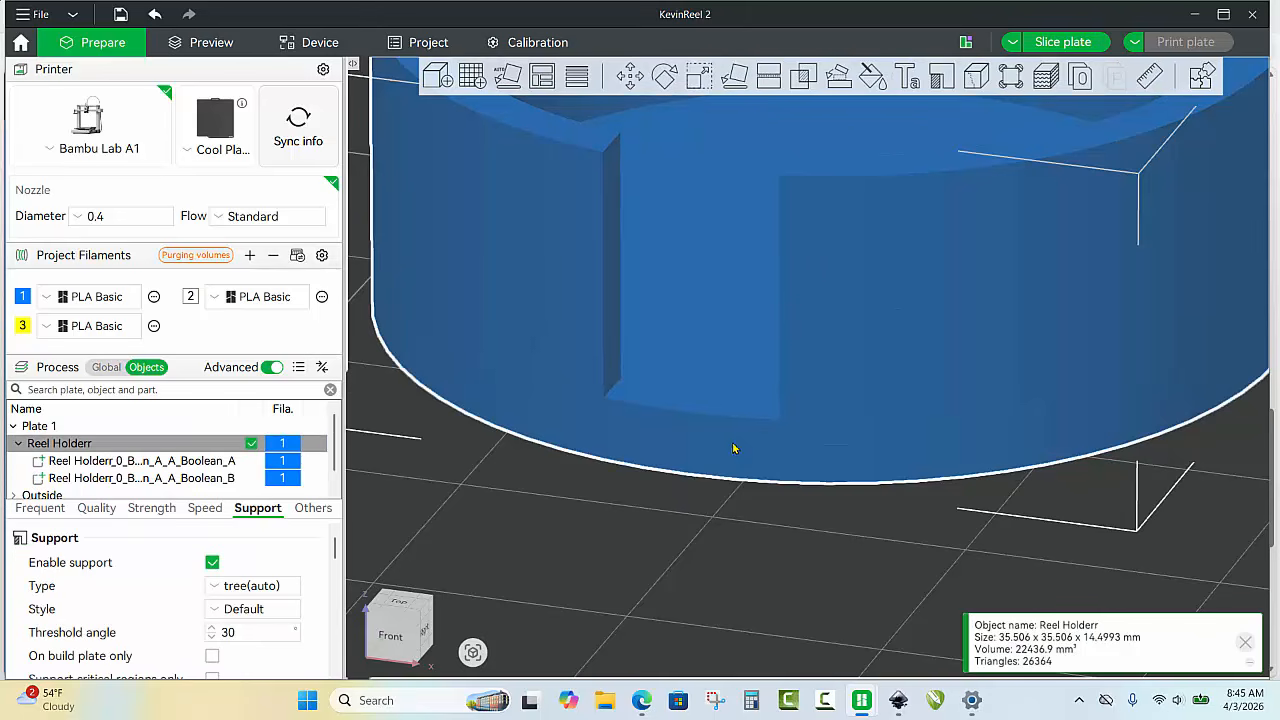
Raise the reel holder's upper part to a Z position of 9.01 mm so it separates from the bottom disc.
click(840, 88)
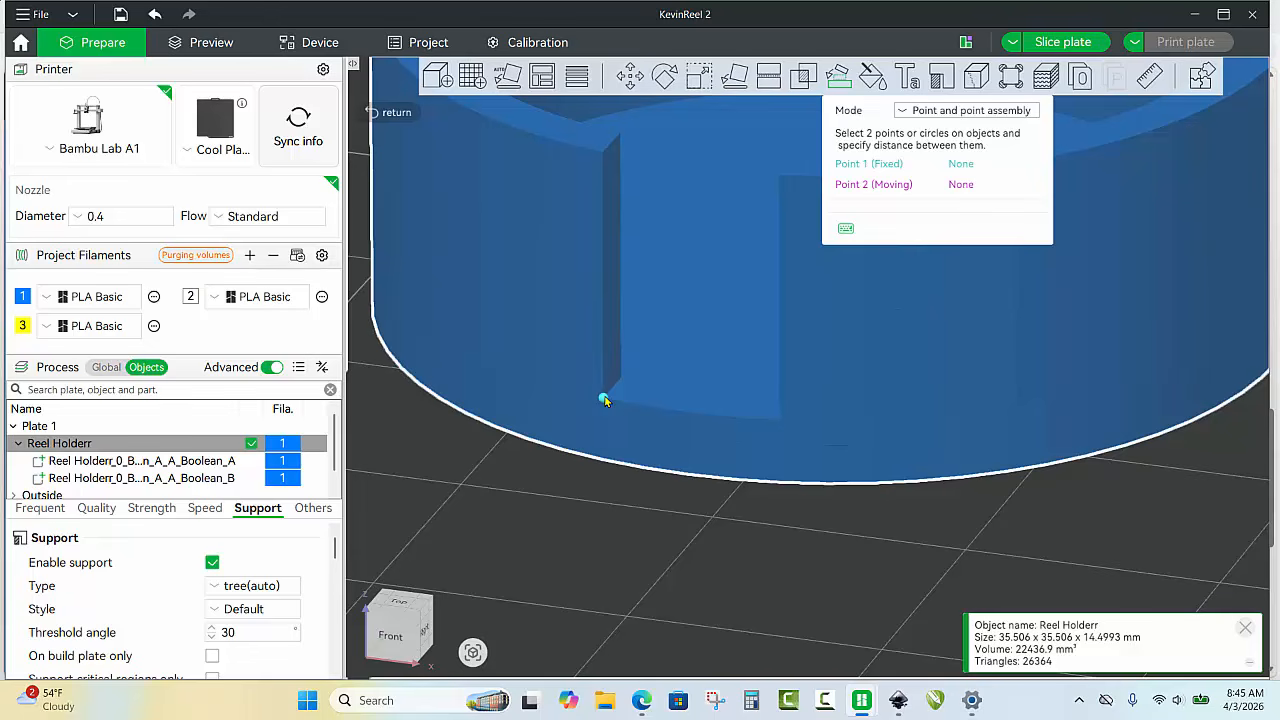
key(Escape)
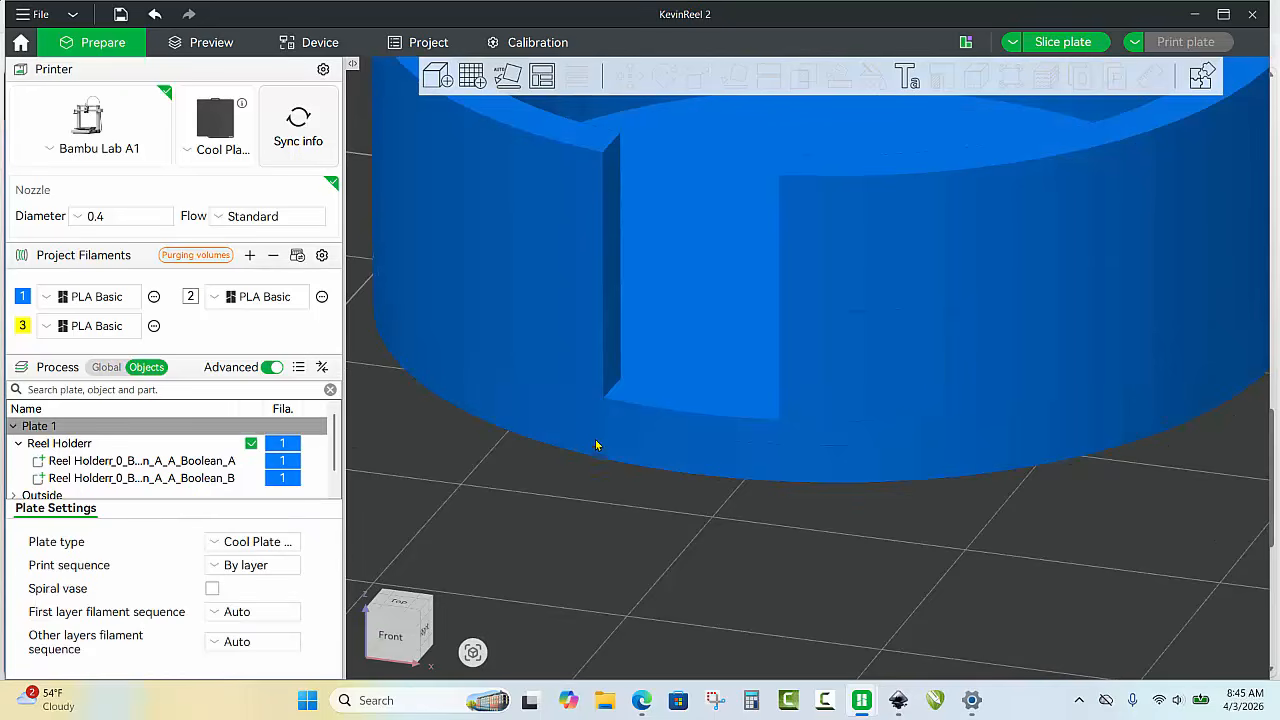
click(586, 385)
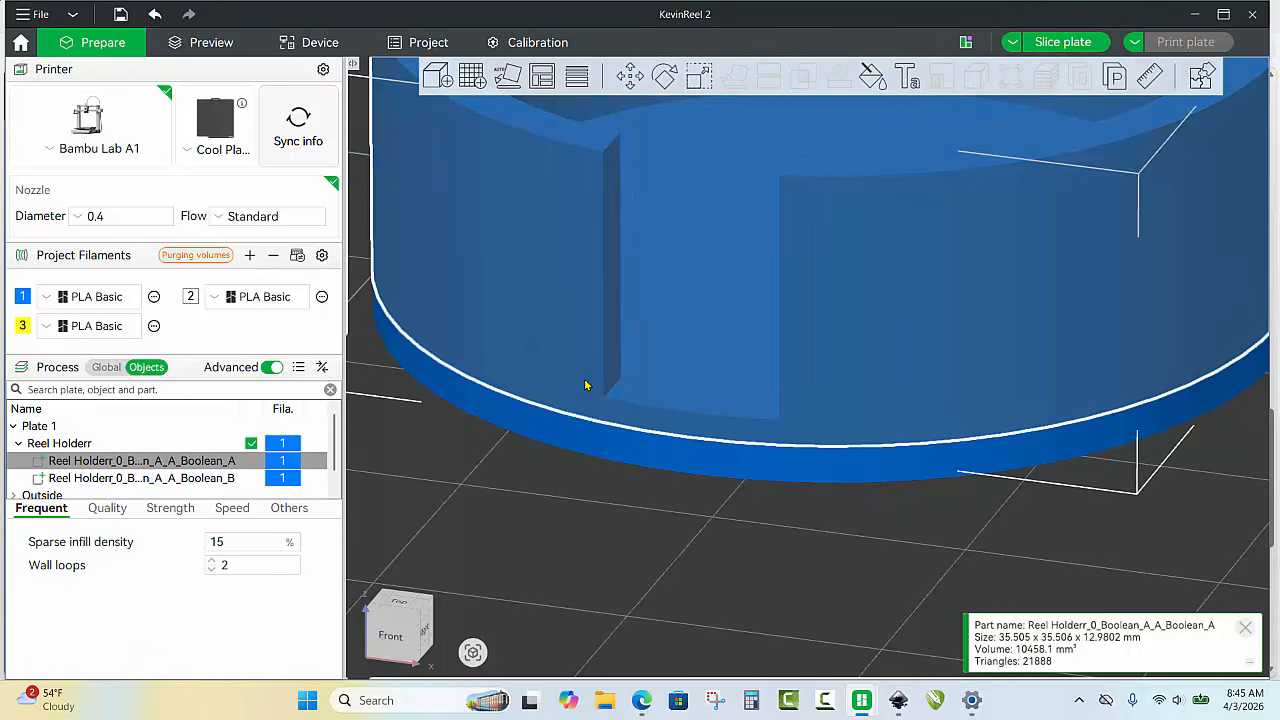
scroll(586, 385, down, 2)
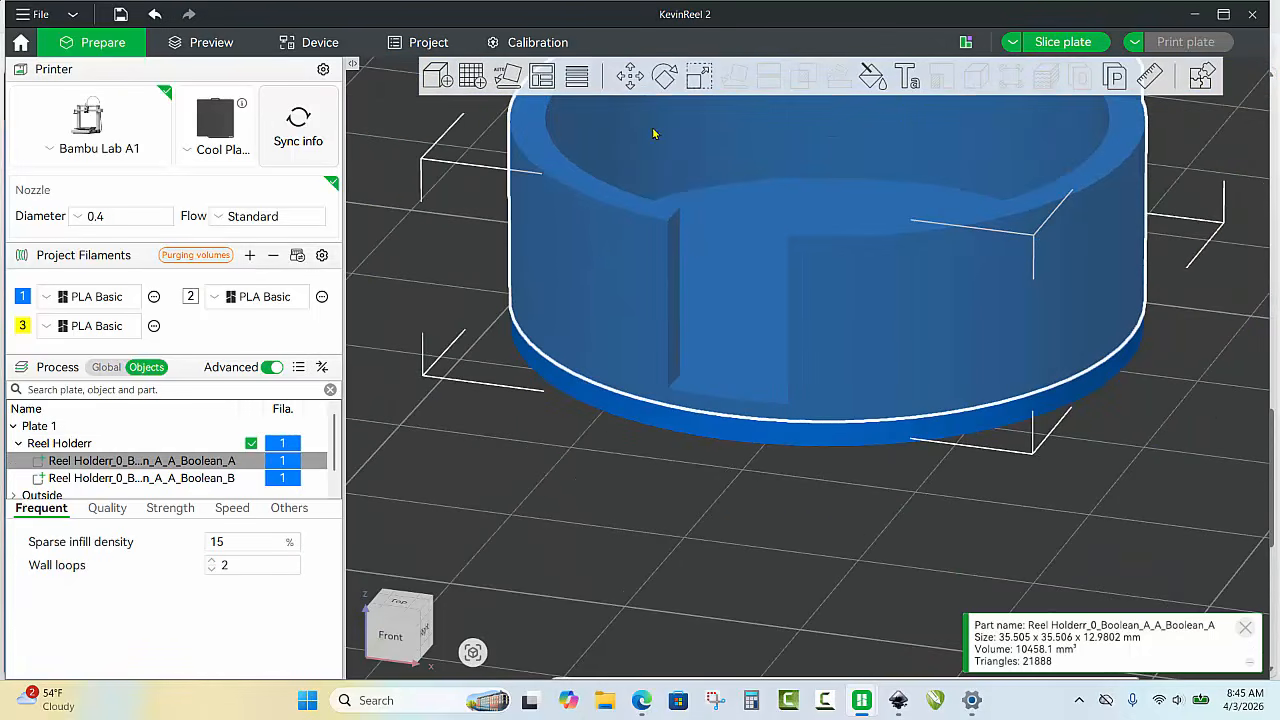
click(628, 76)
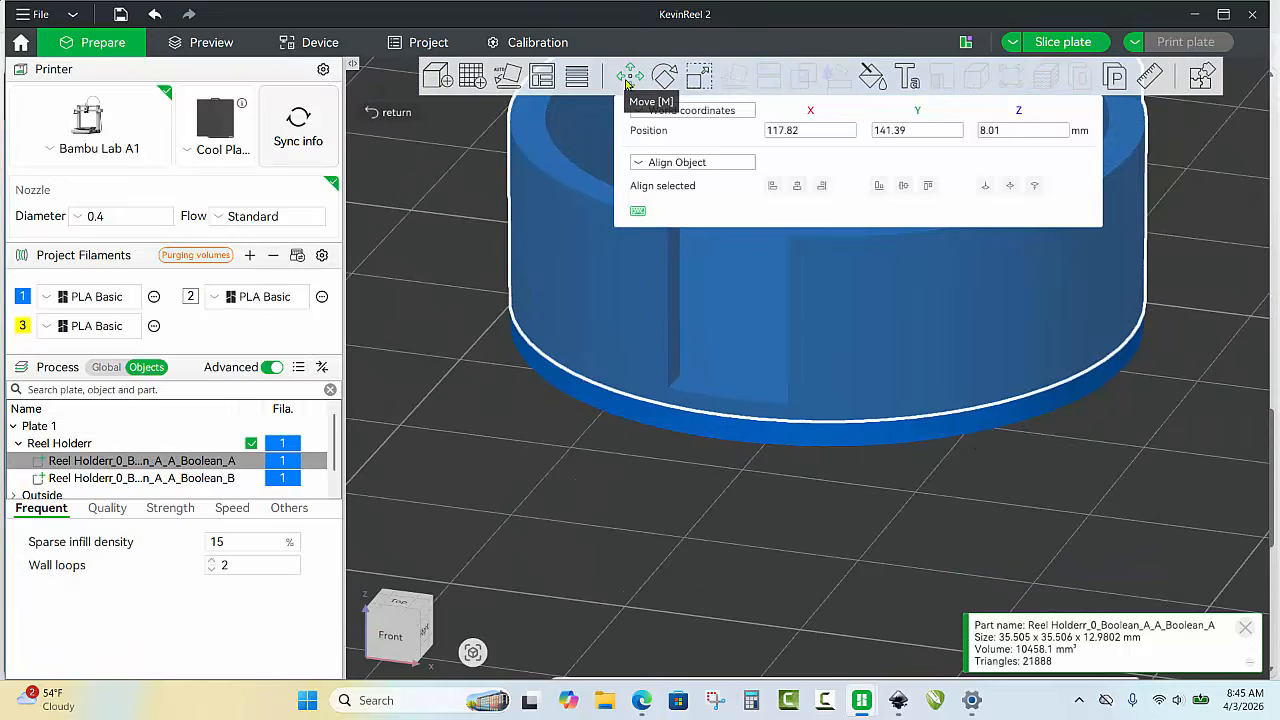
click(988, 134)
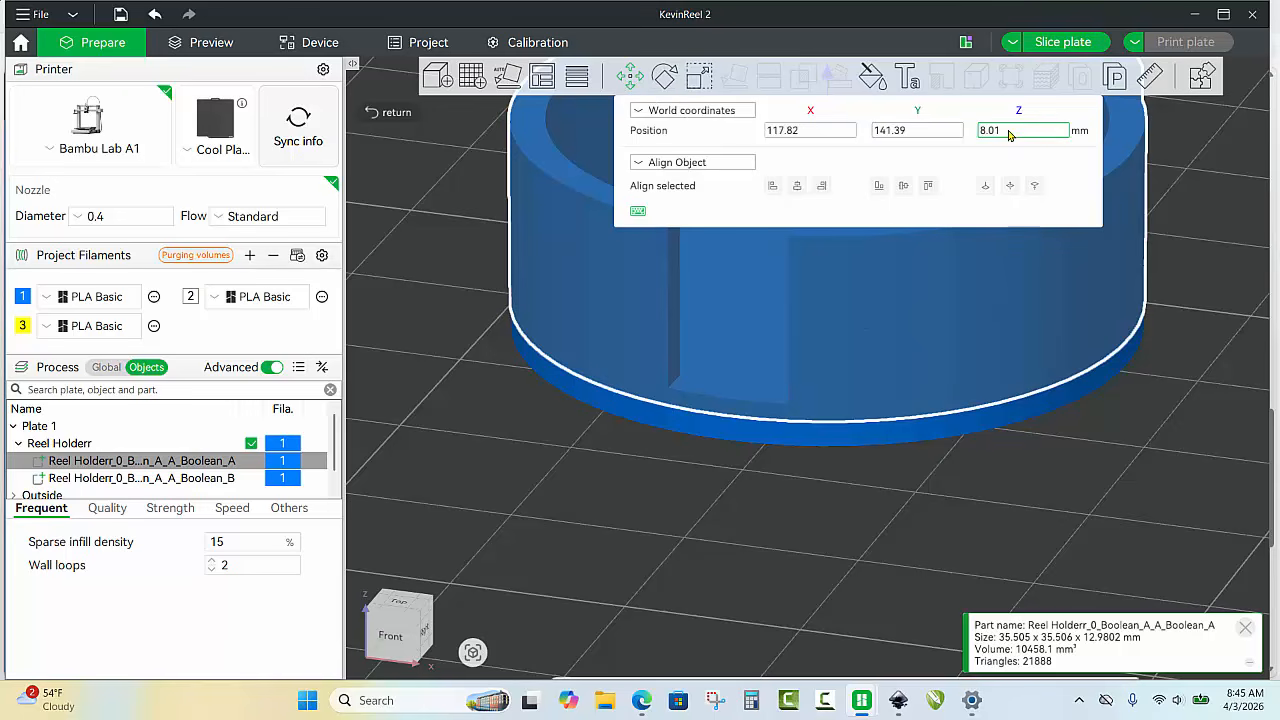
key(ctrl+a)
text(9.01)
key(Return)
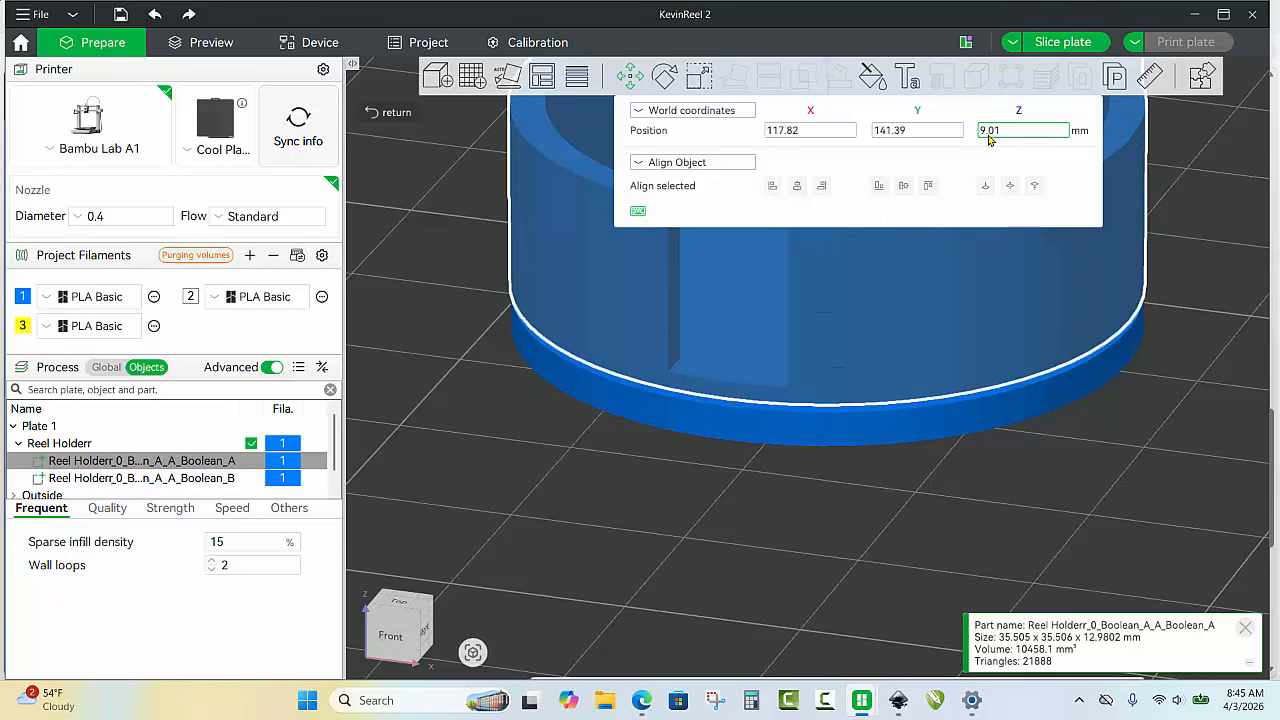
click(666, 504)
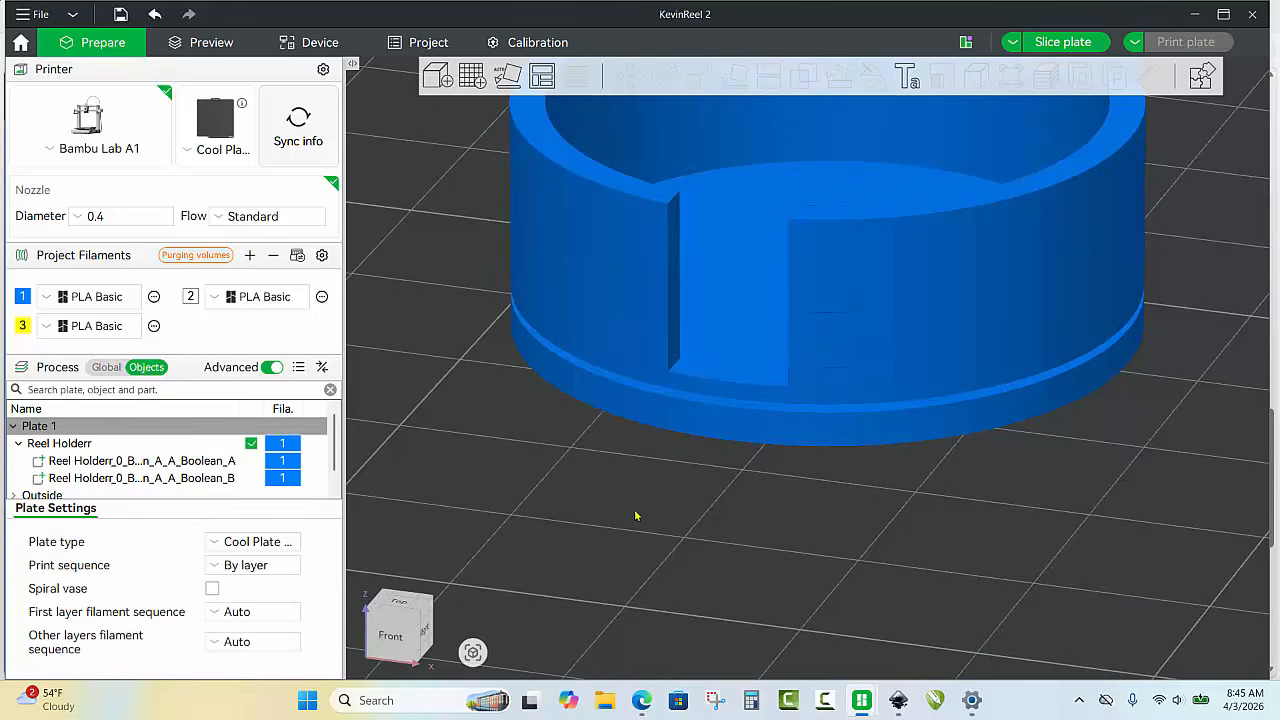
In point and point assembly, pick the upper part's lower edge as the fixed point and the disc's upper edge as the moving point.
drag(635, 516, 694, 449)
scroll(671, 377, up, 5)
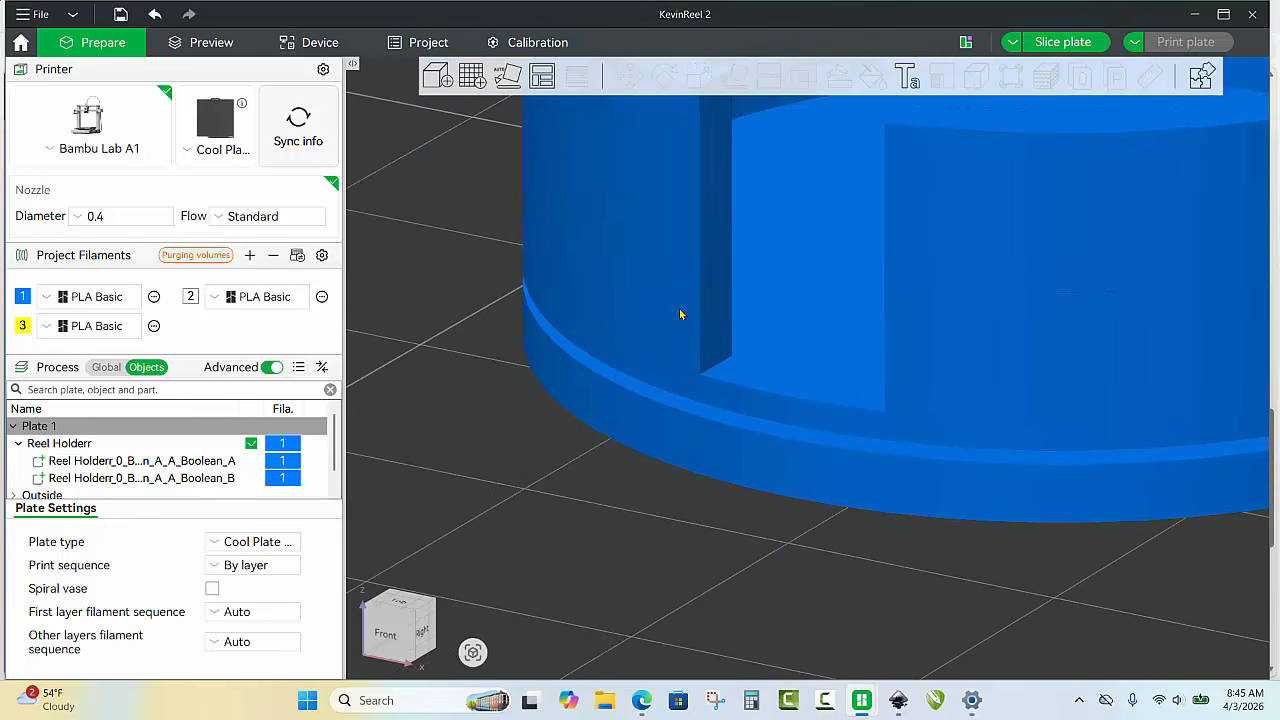
click(668, 280)
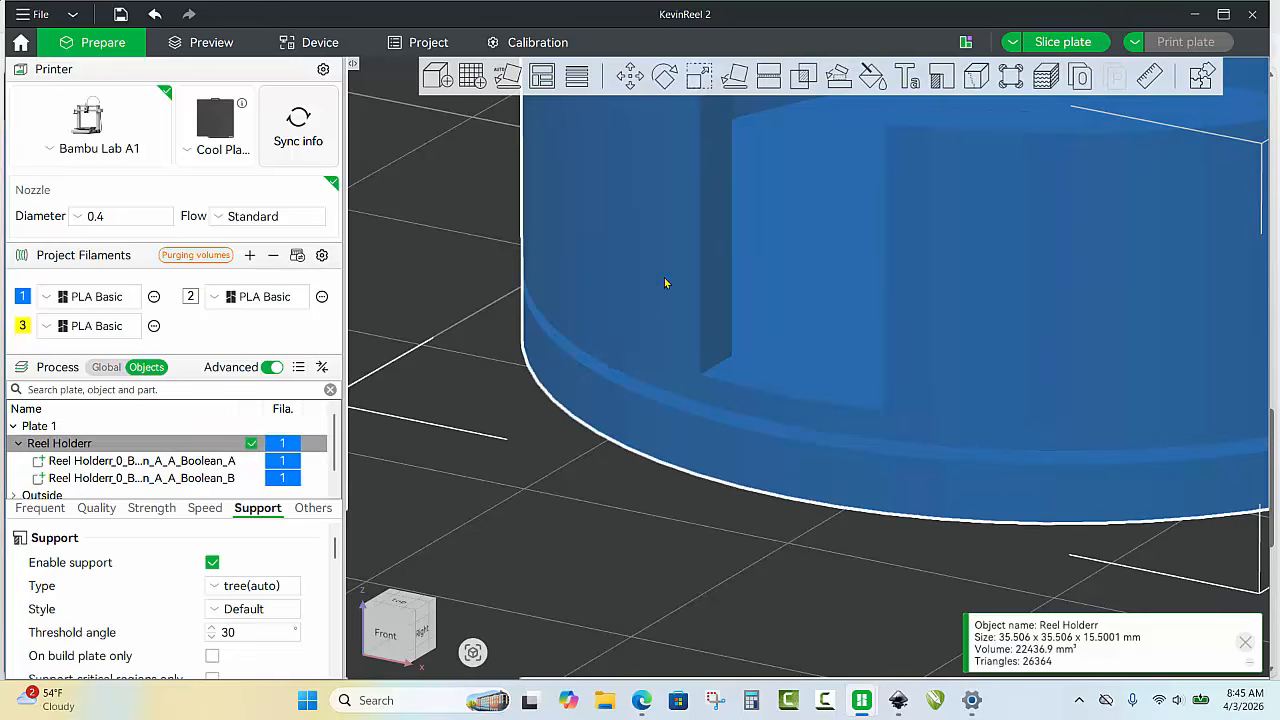
click(849, 78)
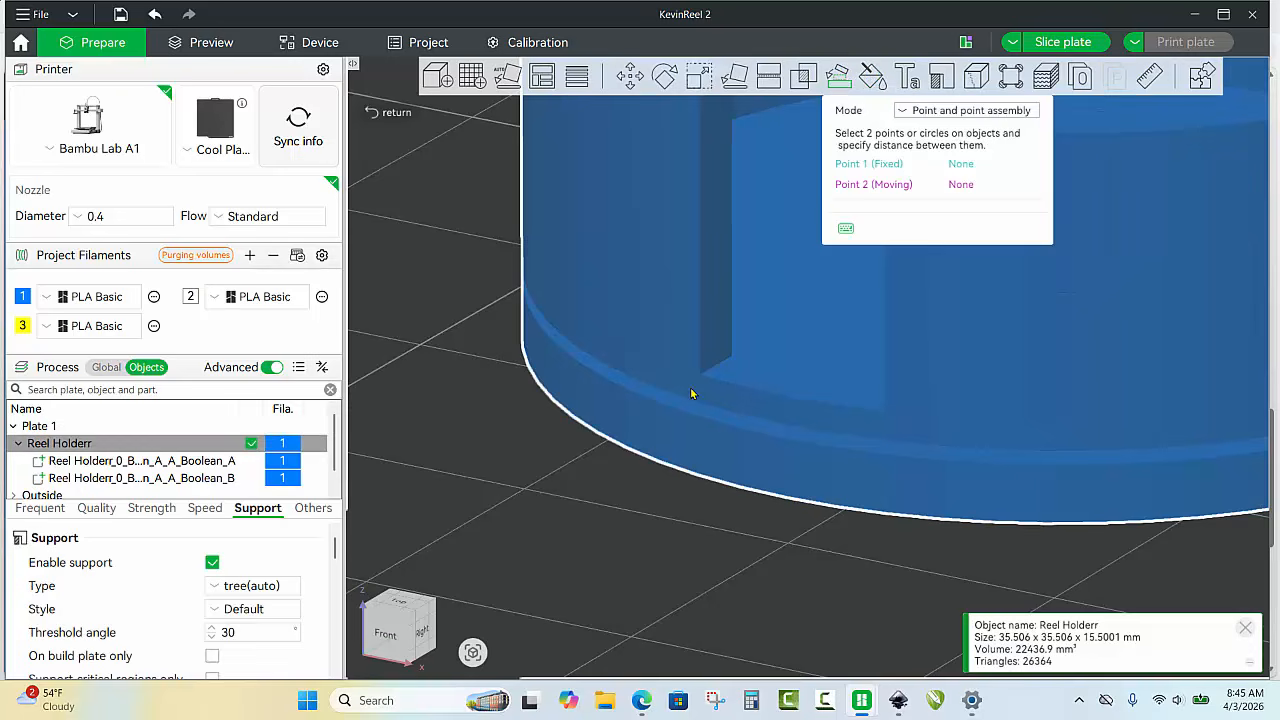
scroll(678, 388, up, 2)
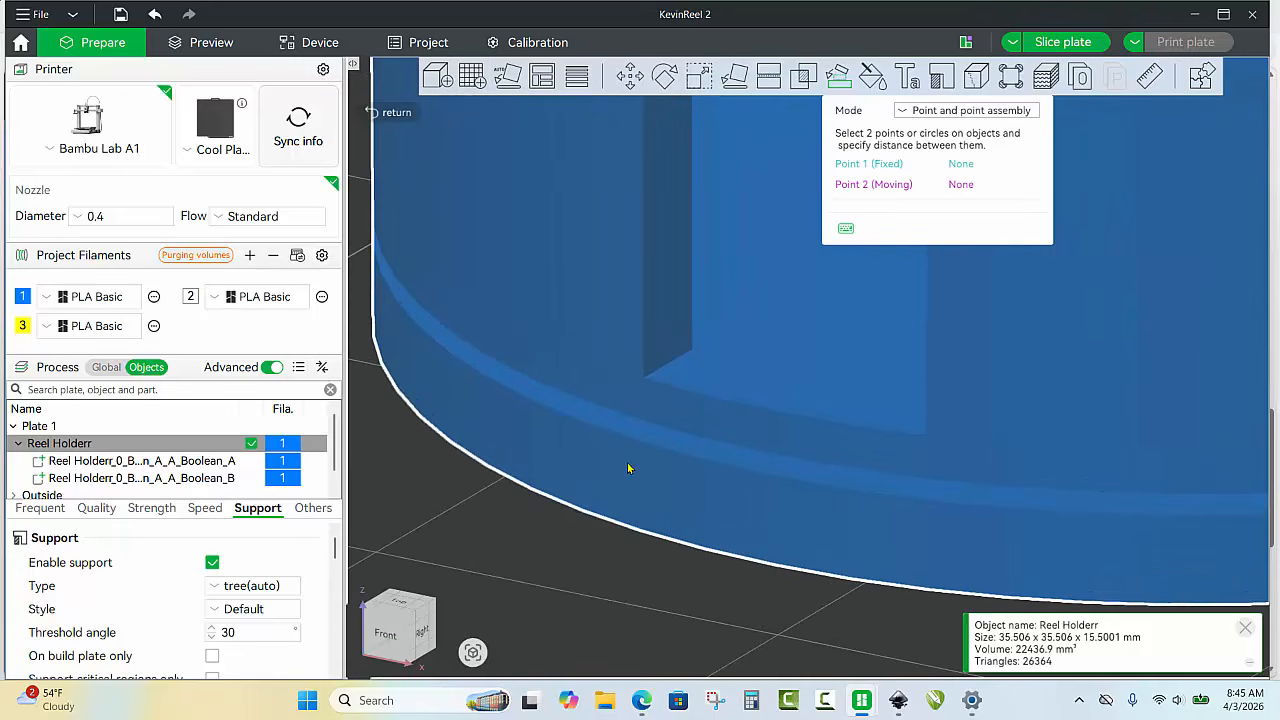
scroll(626, 467, up, 1)
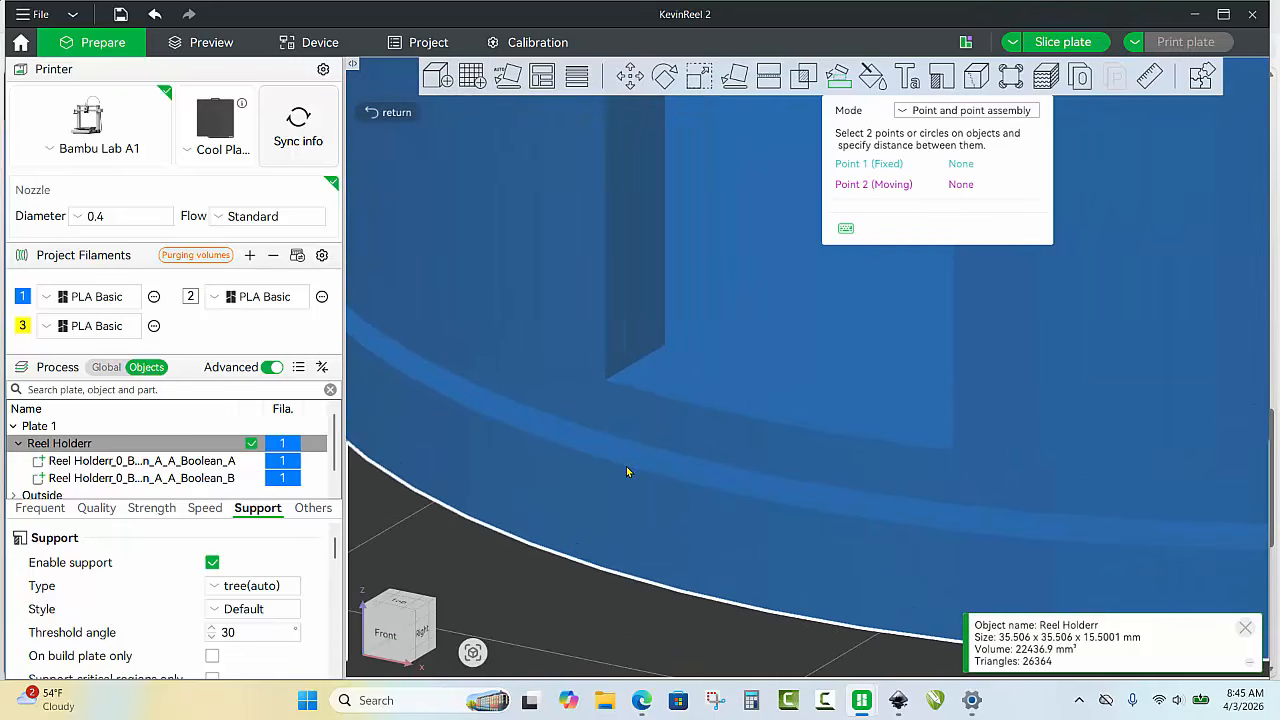
click(534, 407)
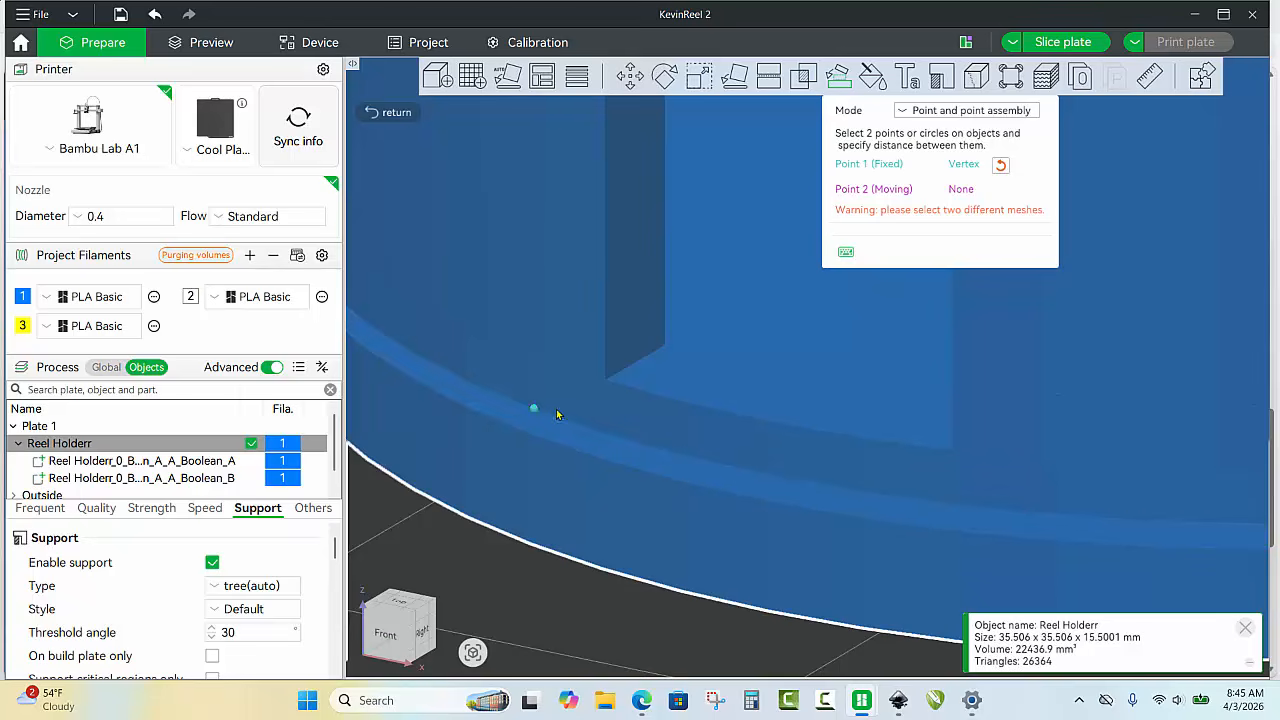
click(529, 435)
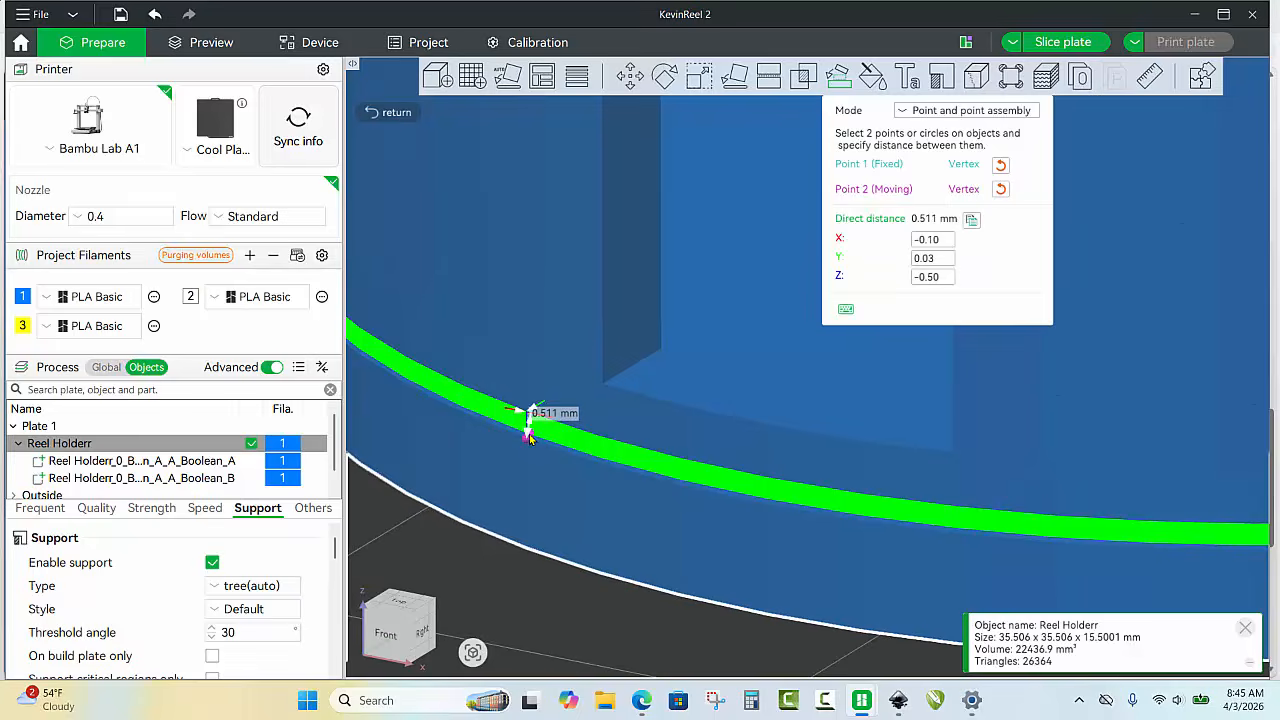
Set the Z distance between the two assembly points to 0 and leave the assembly tool.
click(940, 279)
key(BackSpace)
key(BackSpace)
key(BackSpace)
key(BackSpace)
key(BackSpace)
text(0)
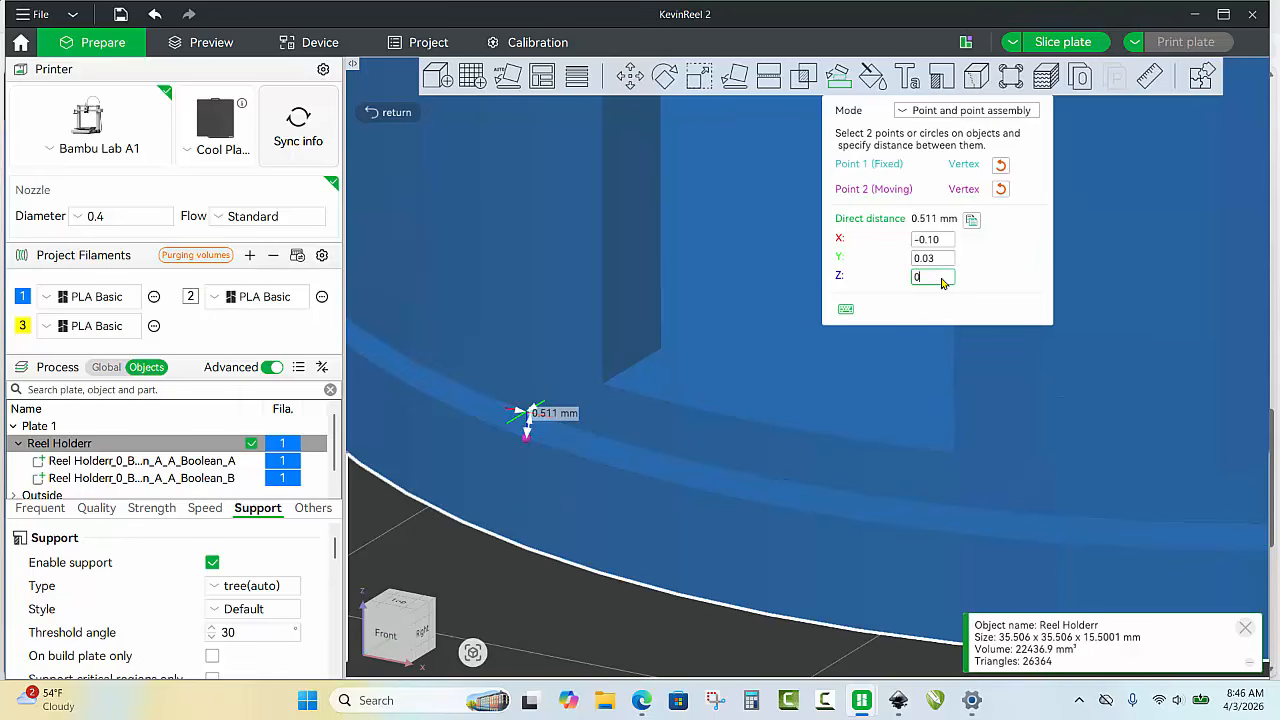
key(Return)
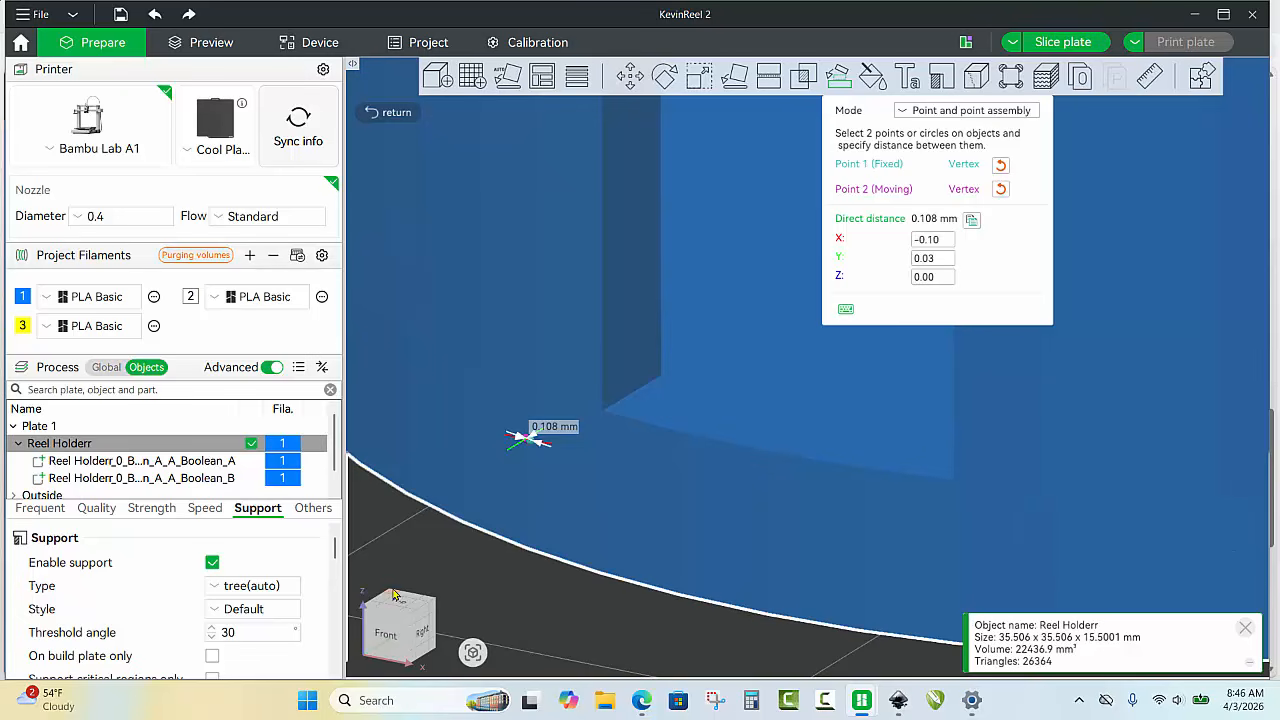
click(486, 570)
click(486, 570)
scroll(500, 585, down, 5)
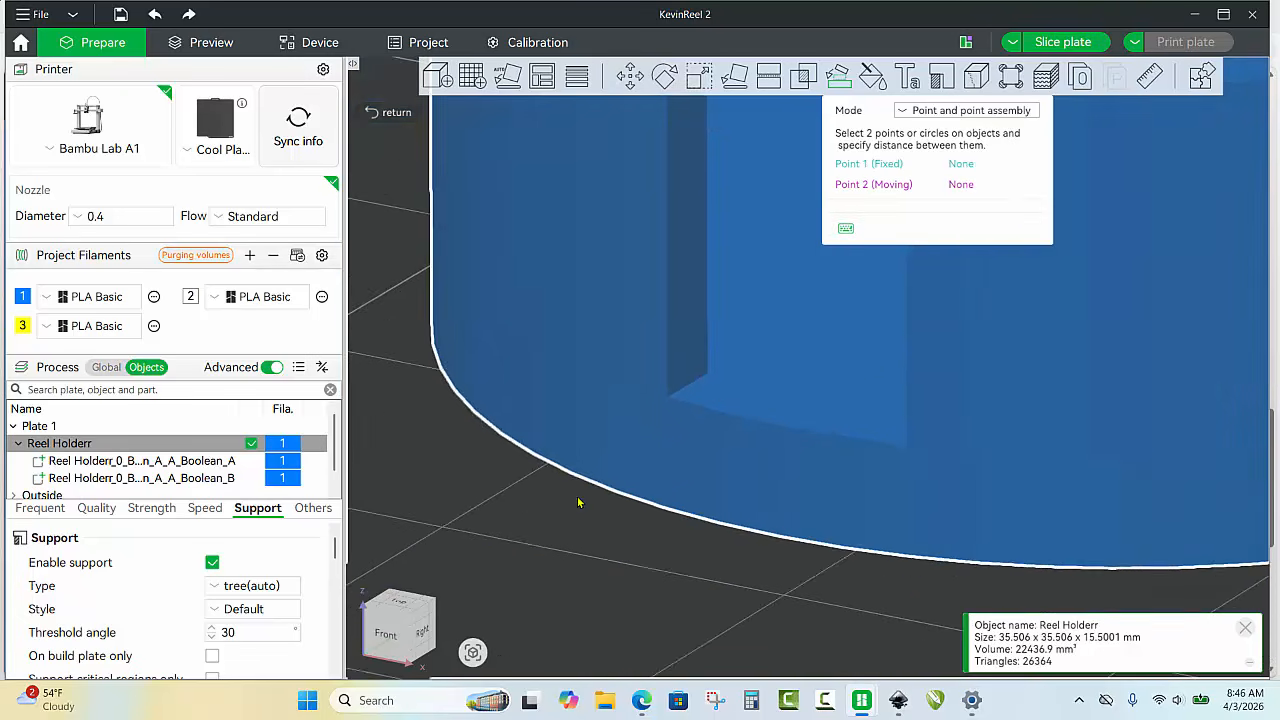
scroll(608, 528, down, 5)
right_drag(755, 508, 500, 541)
key(Escape)
key(Escape)
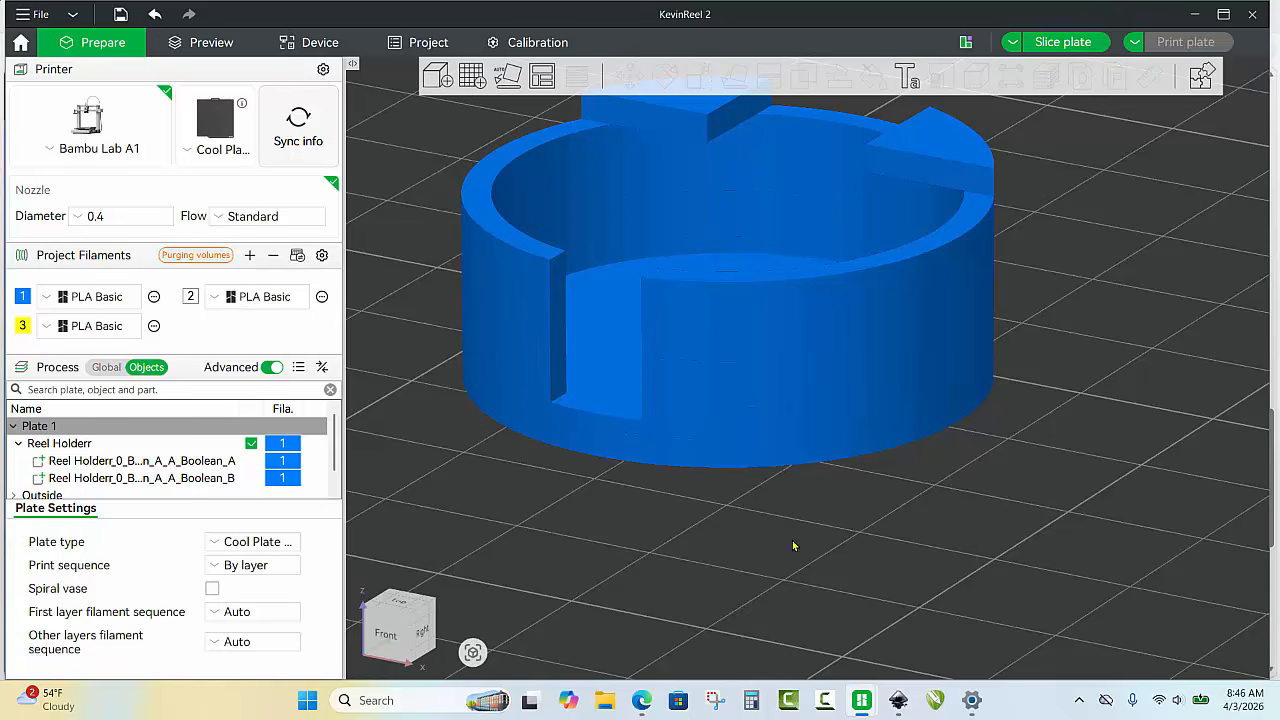
scroll(796, 548, down, 3)
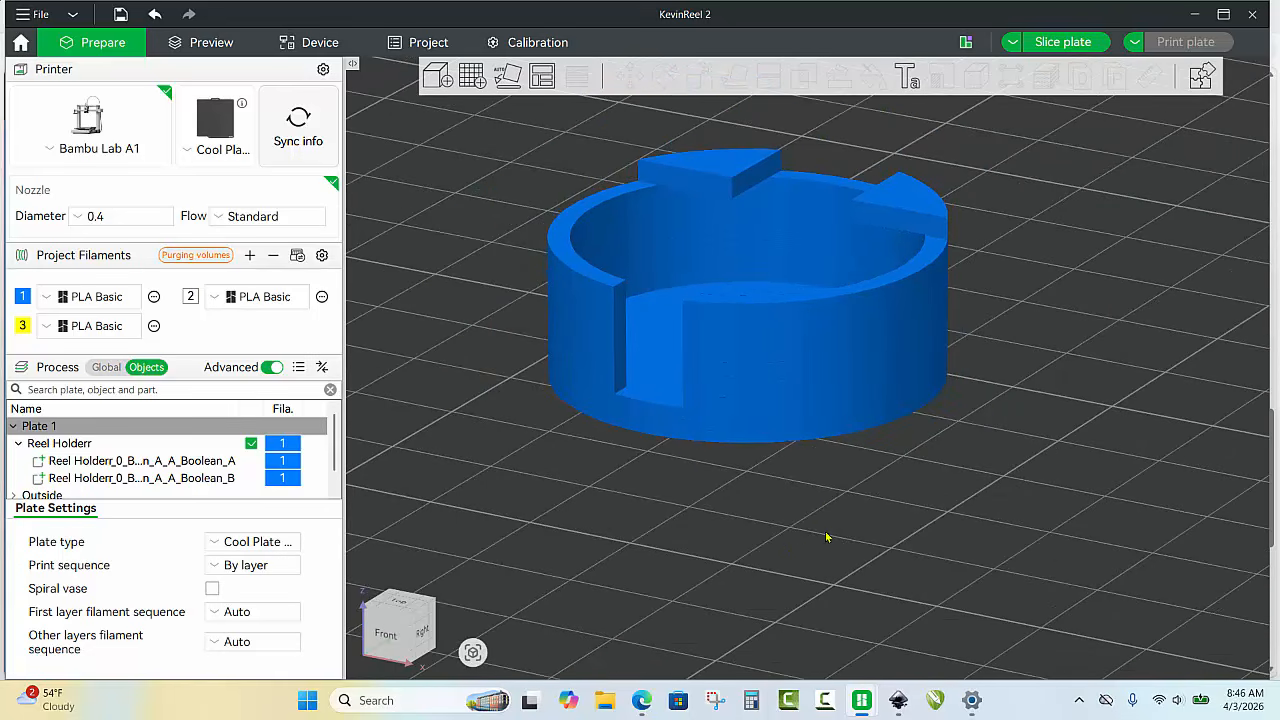
mouse_move(827, 535)
mouse_down()
mouse_move(838, 574)
mouse_move(821, 595)
mouse_move(797, 549)
mouse_move(829, 517)
mouse_move(819, 545)
mouse_up()
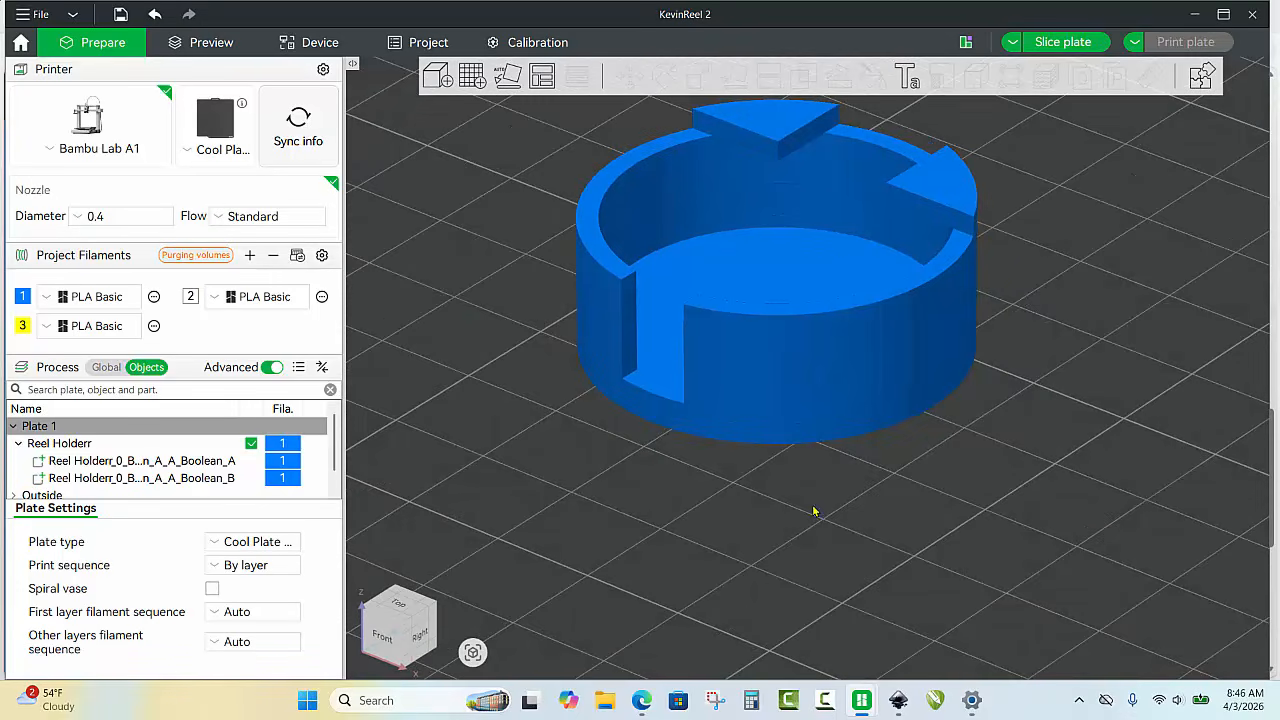
right_drag(828, 516, 780, 625)
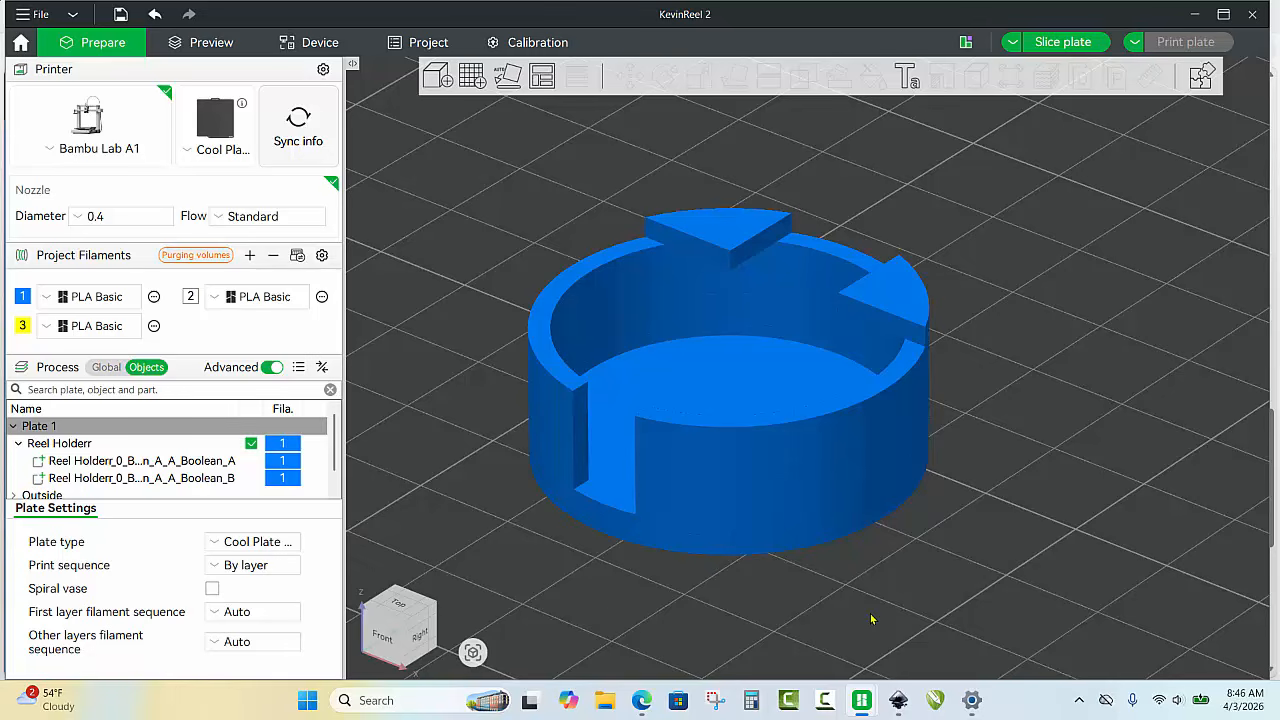
mouse_move(838, 586)
mouse_down()
mouse_move(849, 577)
mouse_move(834, 583)
mouse_up()
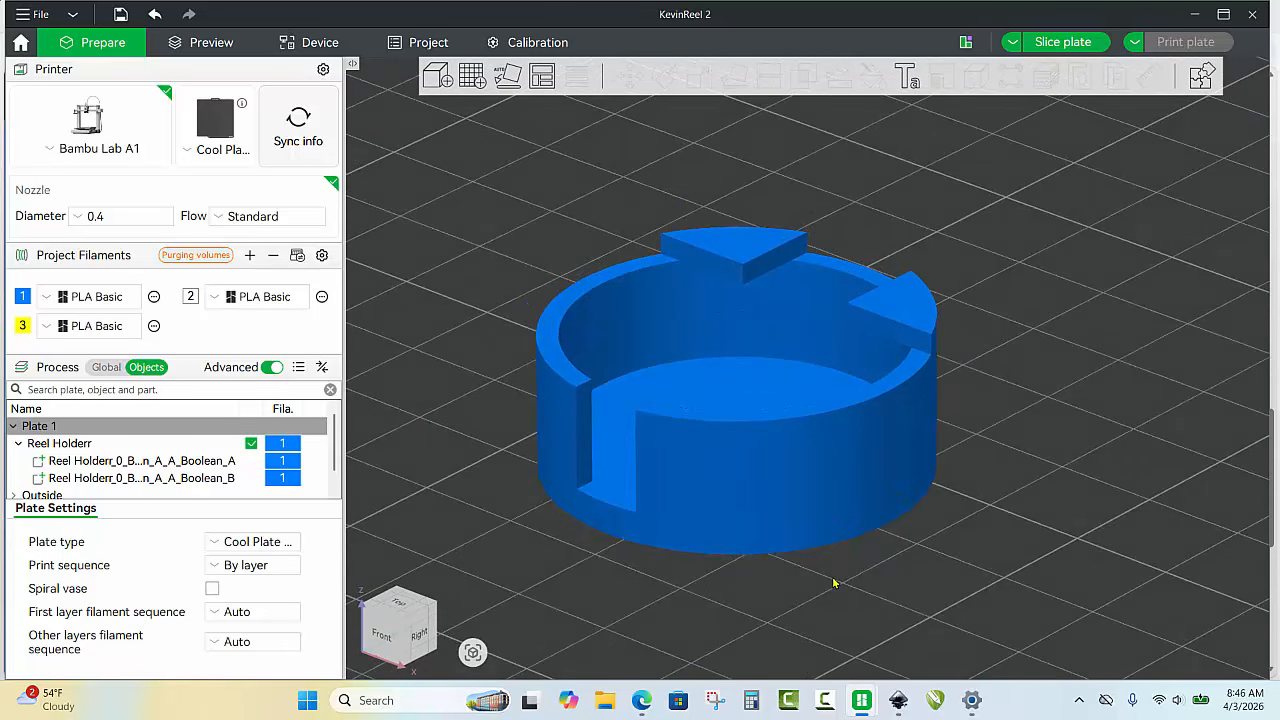